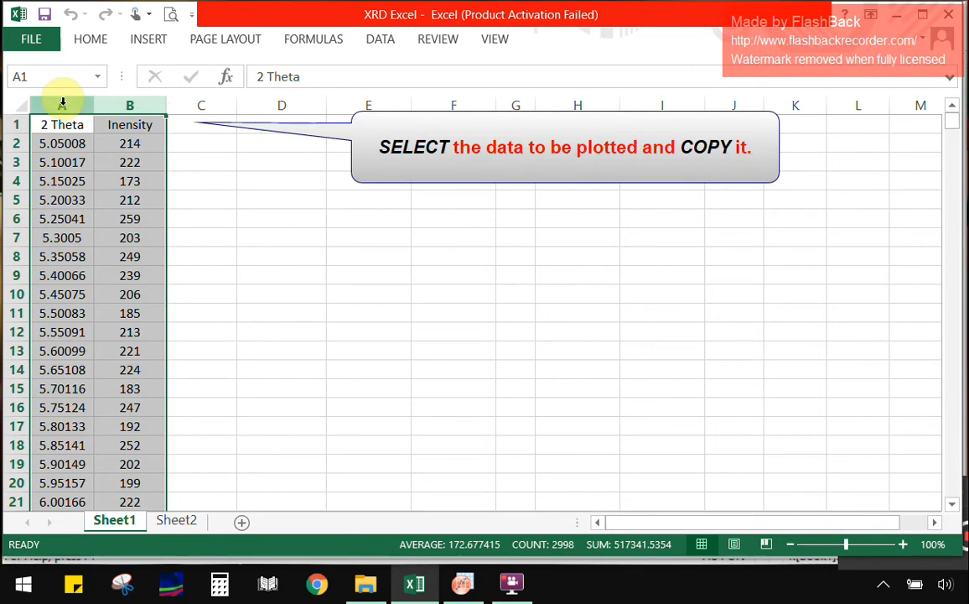
# Copy the 2 Theta and Inensity columns from Excel and paste them into the OriginPro workbook, starting at column A's Comments cell.
pyautogui.click(105, 145)
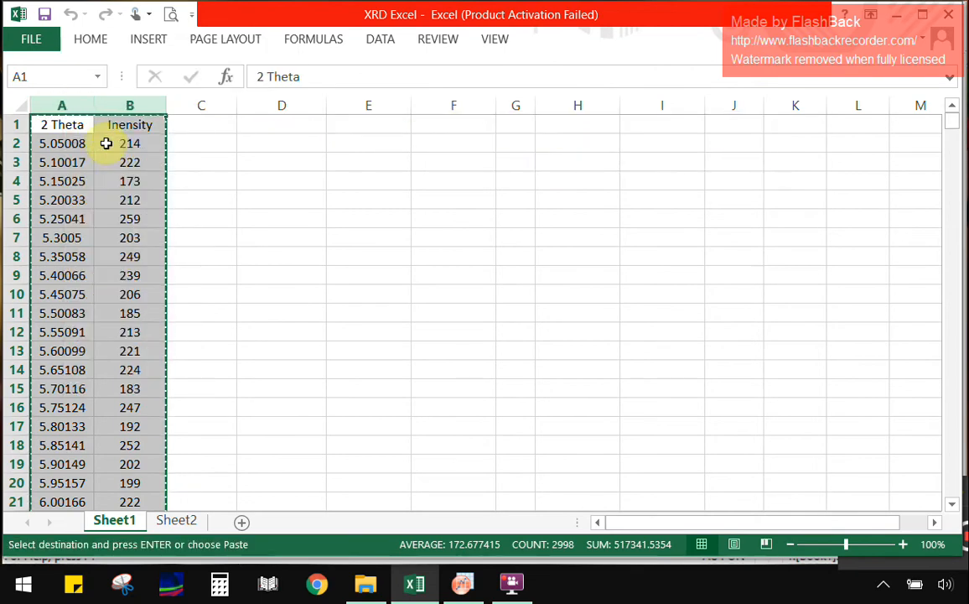
pyautogui.click(466, 592)
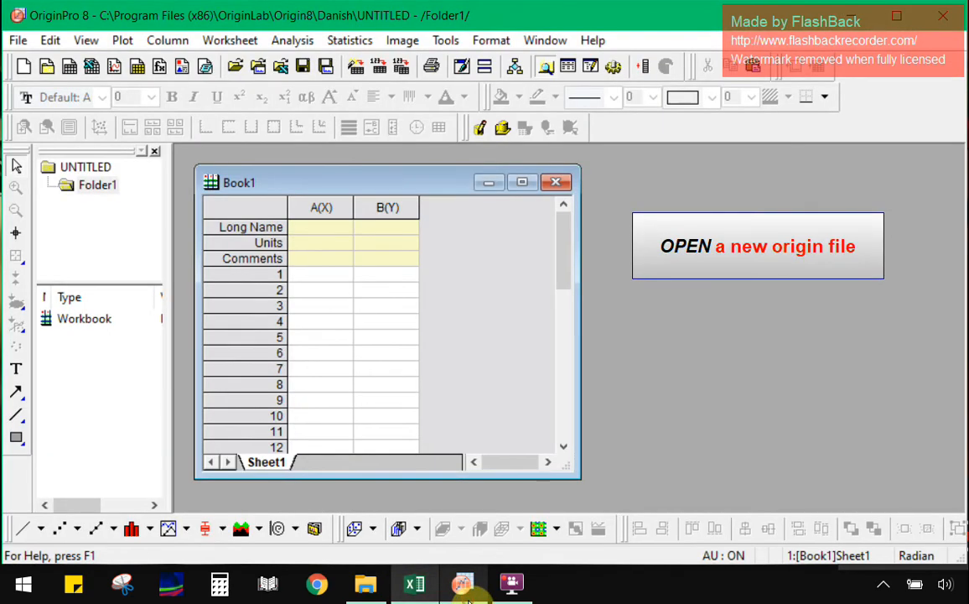
pyautogui.click(521, 183)
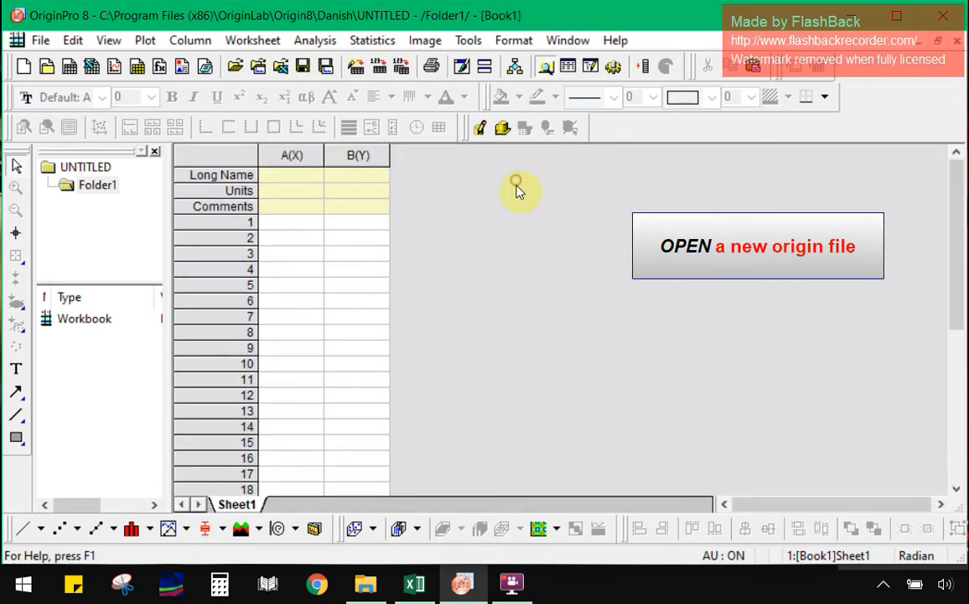
pyautogui.click(277, 206)
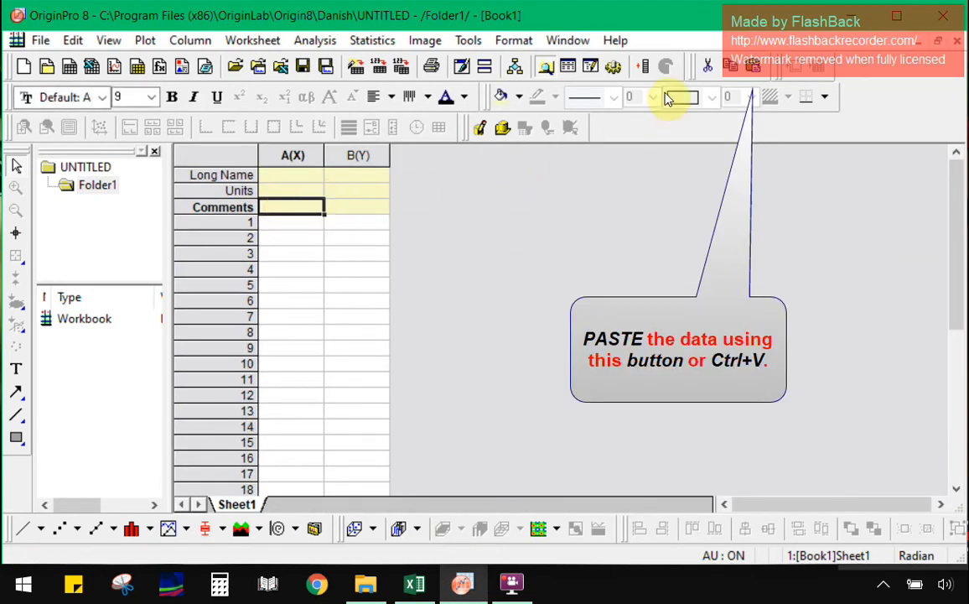
pyautogui.click(753, 67)
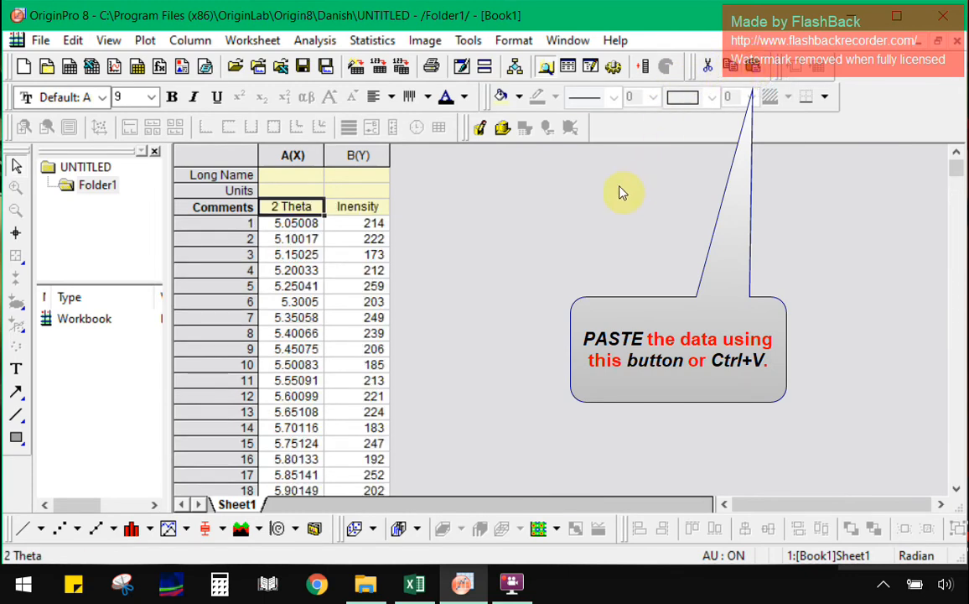
# Enter the long names "2 theta" for column A(X) and "Intensity" for column B(Y).
pyautogui.click(287, 175)
pyautogui.write('2 theta')
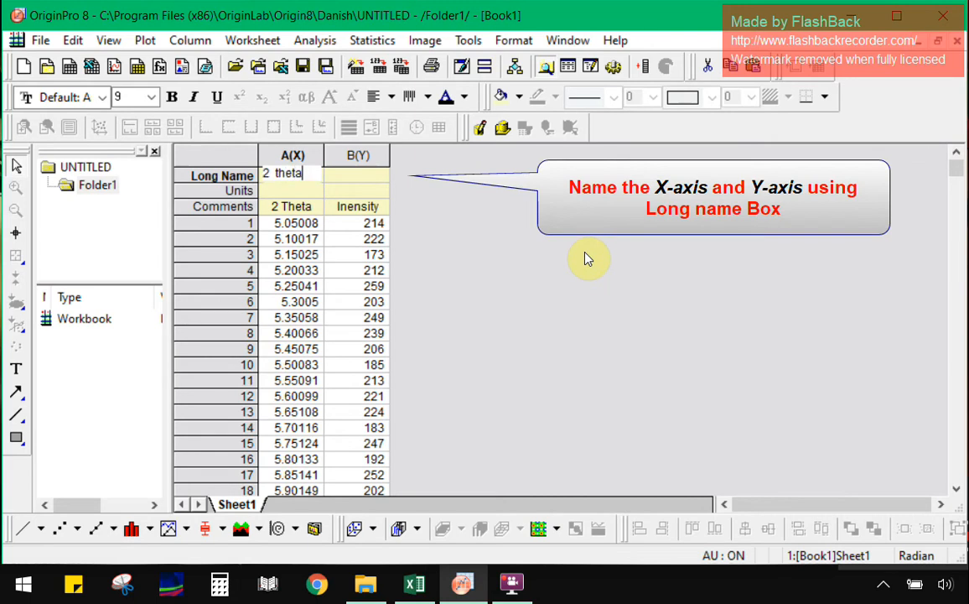
pyautogui.click(366, 179)
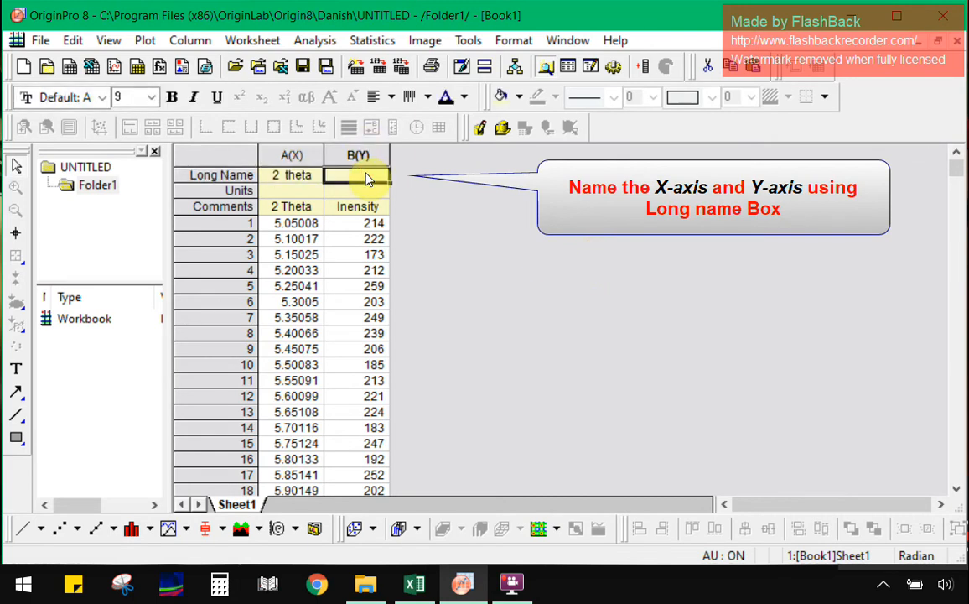
pyautogui.write('Intensity')
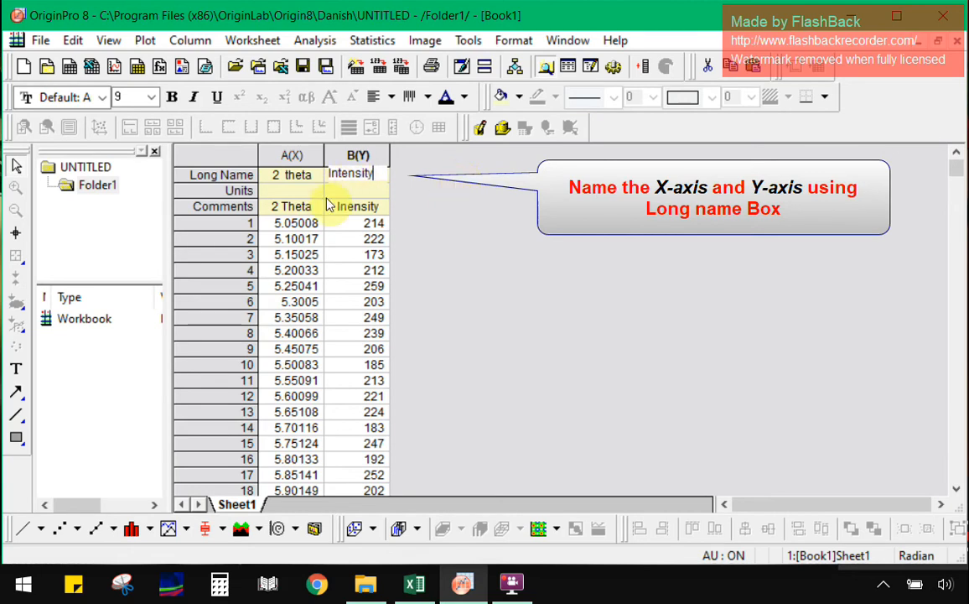
# Enter the units "degree" for the 2 theta column and "arbitrary units" for the Intensity column.
pyautogui.click(305, 192)
pyautogui.write('degree')
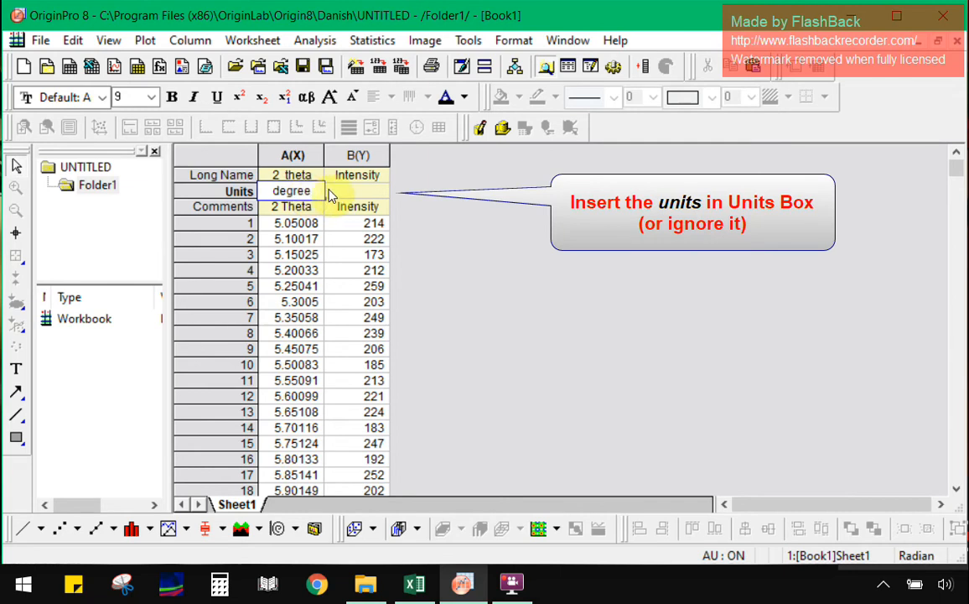
pyautogui.click(411, 220)
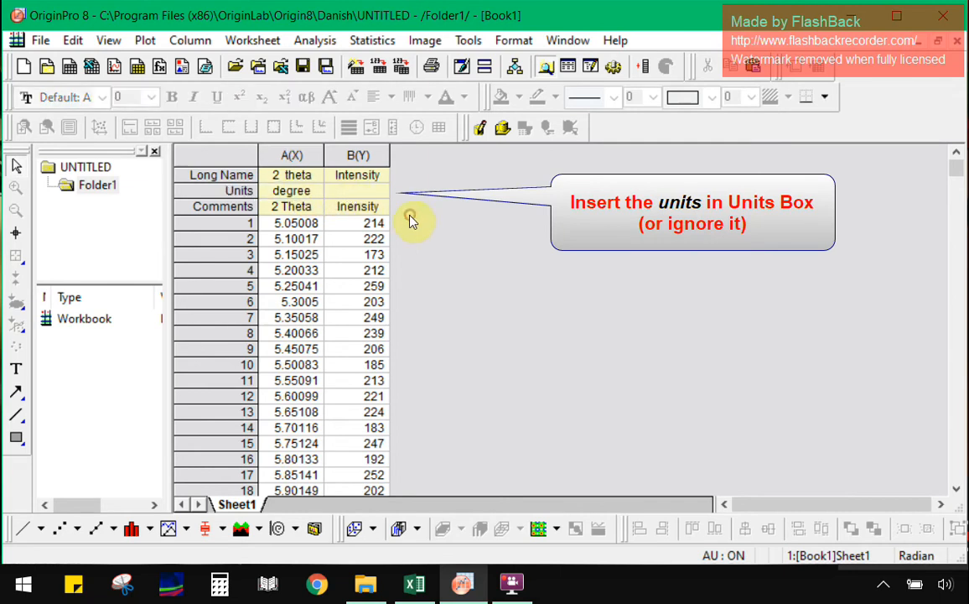
pyautogui.click(358, 191)
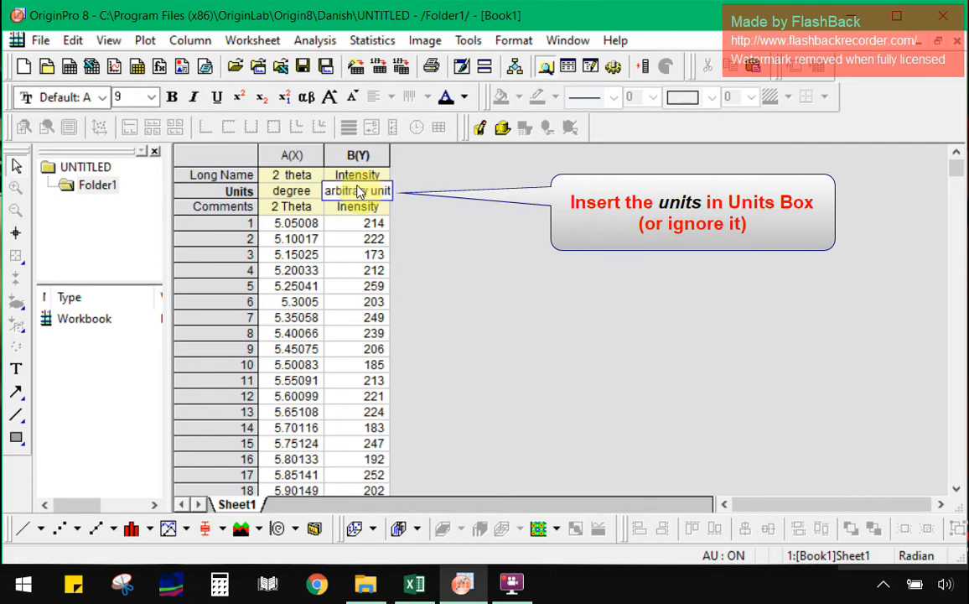
pyautogui.click(427, 212)
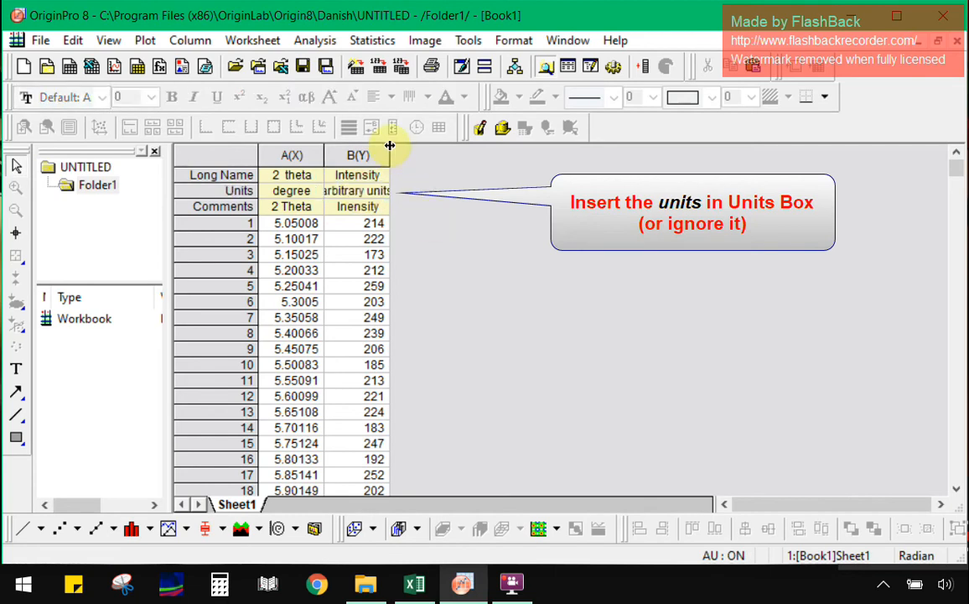
# Widen both worksheet columns and clear the contents of the Comments row.
pyautogui.moveTo(390, 150); pyautogui.dragTo(427, 150)
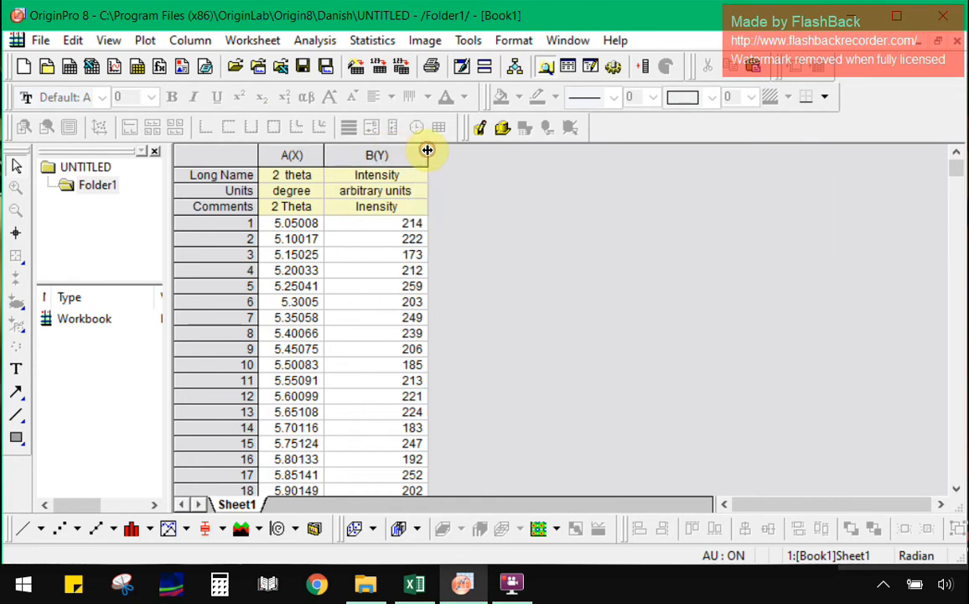
pyautogui.moveTo(322, 157); pyautogui.dragTo(333, 154)
pyautogui.click(223, 207)
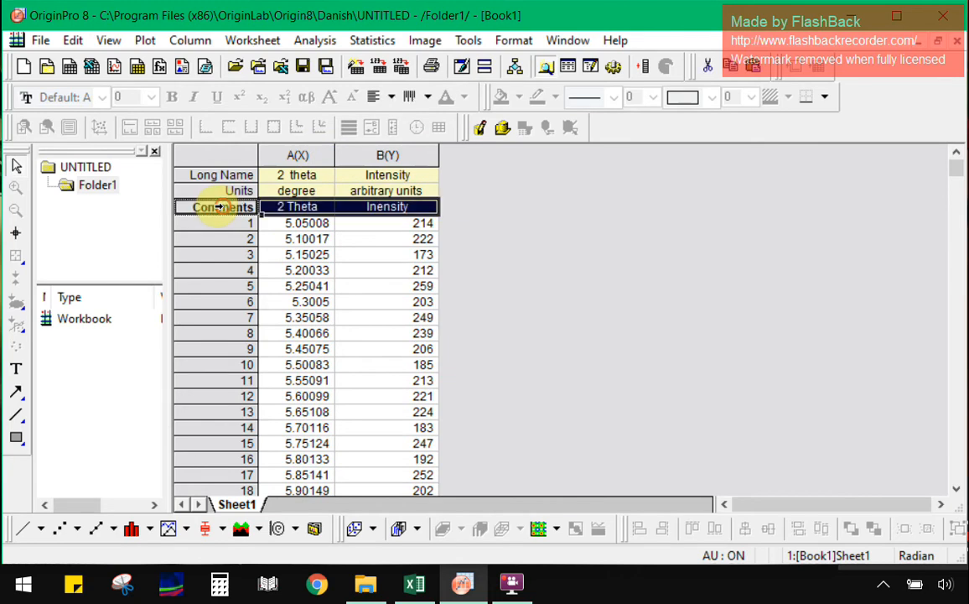
pyautogui.click(707, 67)
pyautogui.click(541, 233)
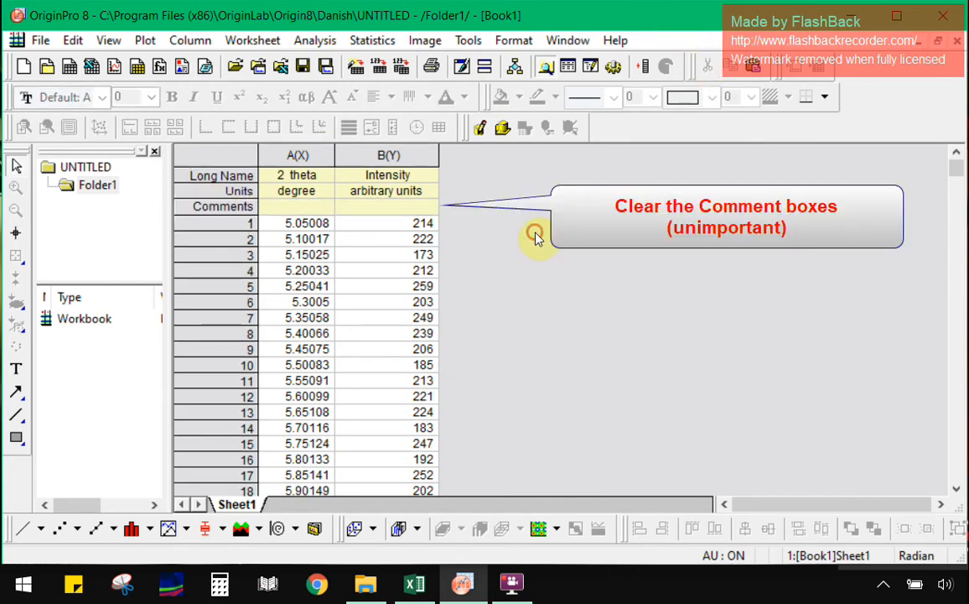
# Create a Line plot from both worksheet columns, A(X) and B(Y).
pyautogui.moveTo(282, 149); pyautogui.dragTo(372, 151)
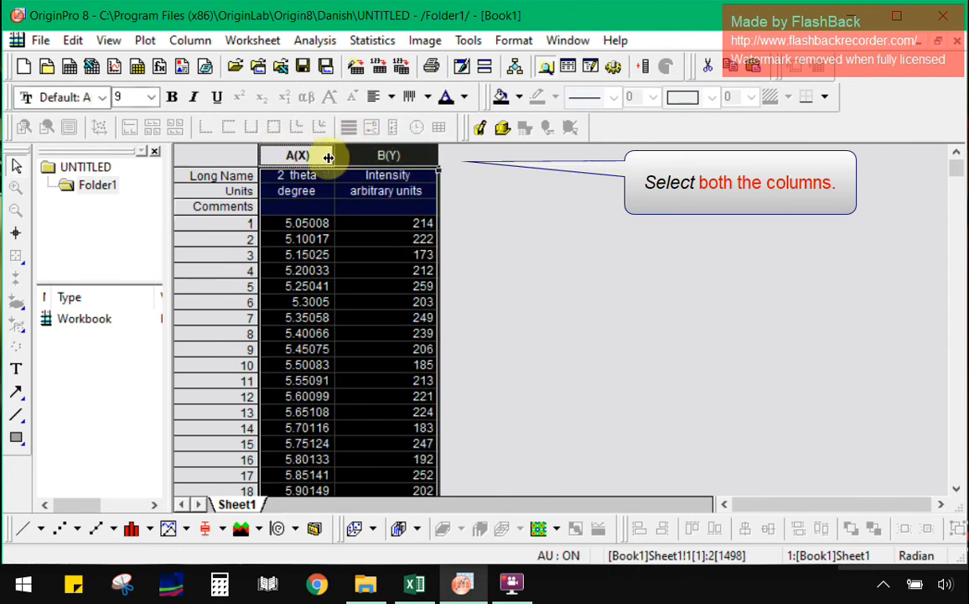
pyautogui.click(38, 529)
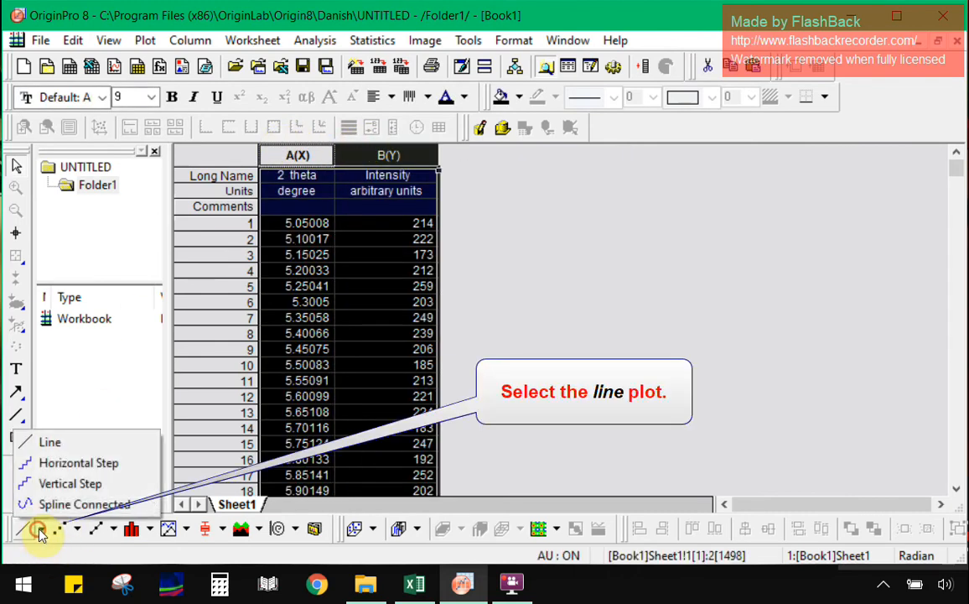
pyautogui.click(57, 444)
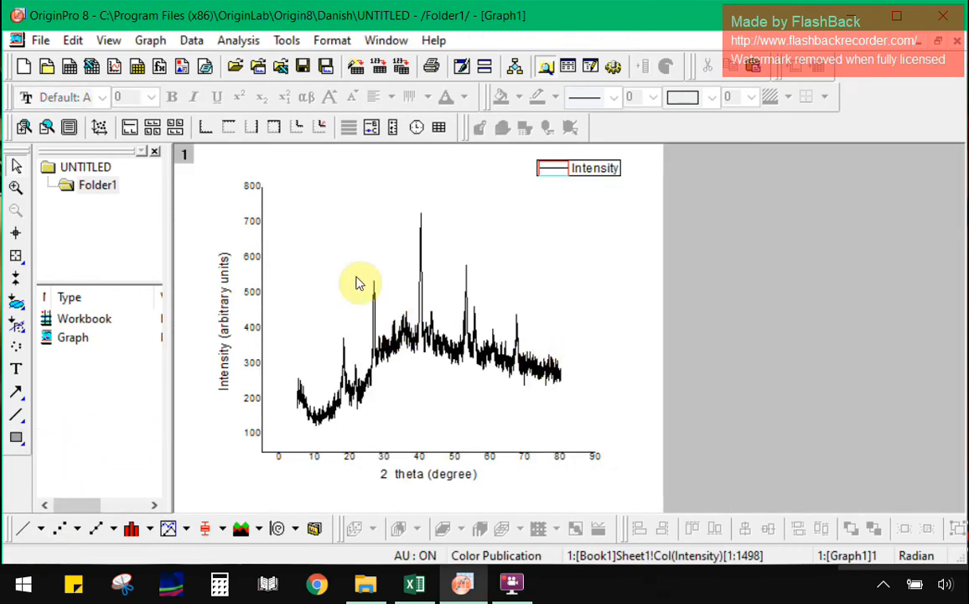
# Set the line thickness of the graph's axes to 3.
pyautogui.click(289, 242)
pyautogui.click(653, 96)
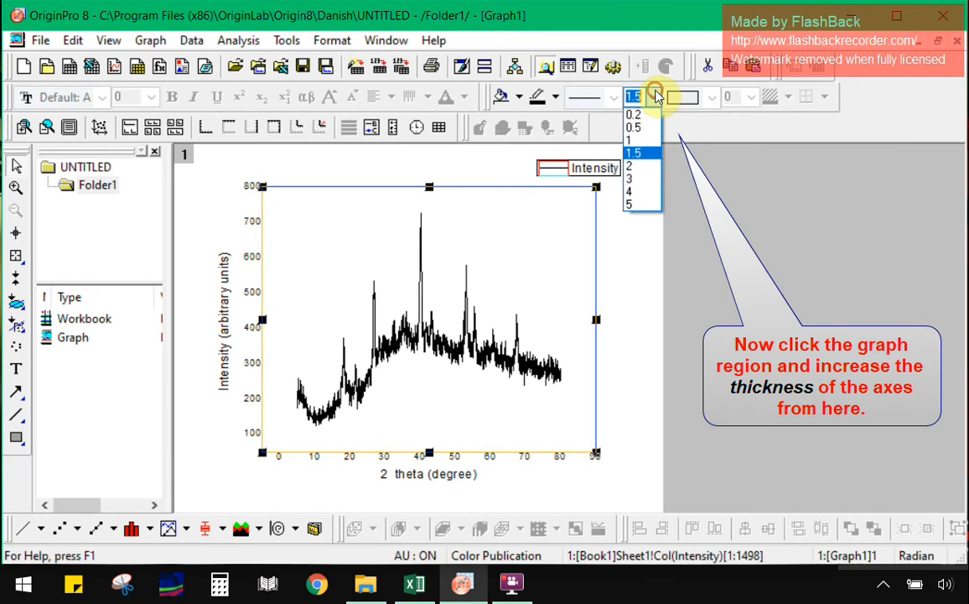
pyautogui.click(633, 180)
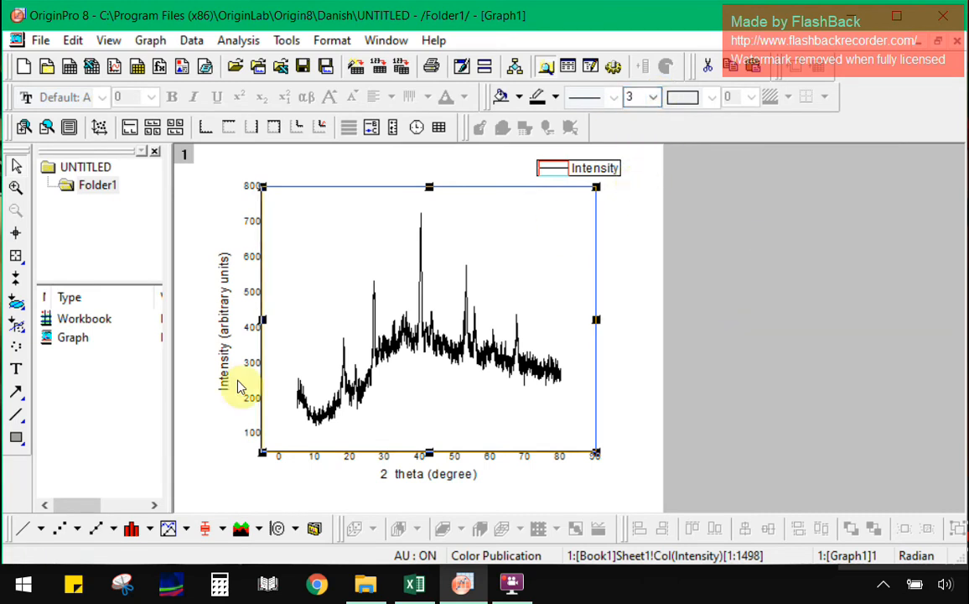
pyautogui.click(211, 428)
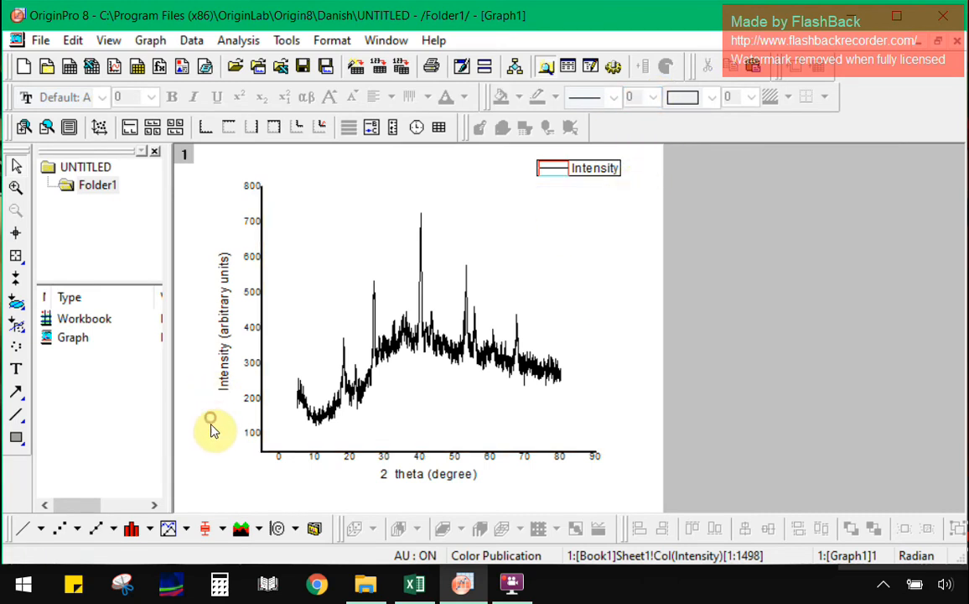
# Format the Y-axis title "Intensity (arbitrary units)" as bold text at size 24.
pyautogui.click(224, 312)
pyautogui.doubleClick(224, 313)
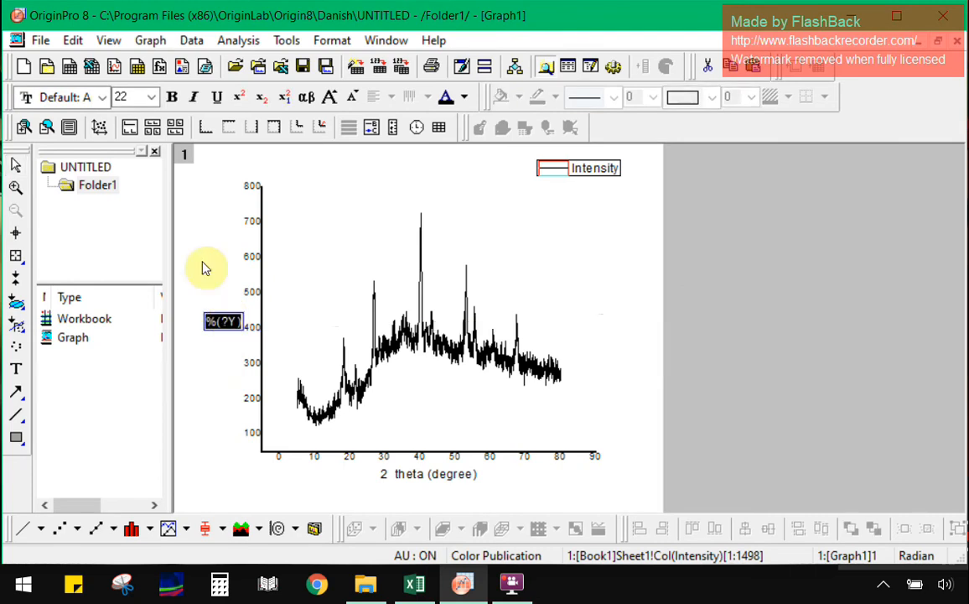
pyautogui.click(151, 97)
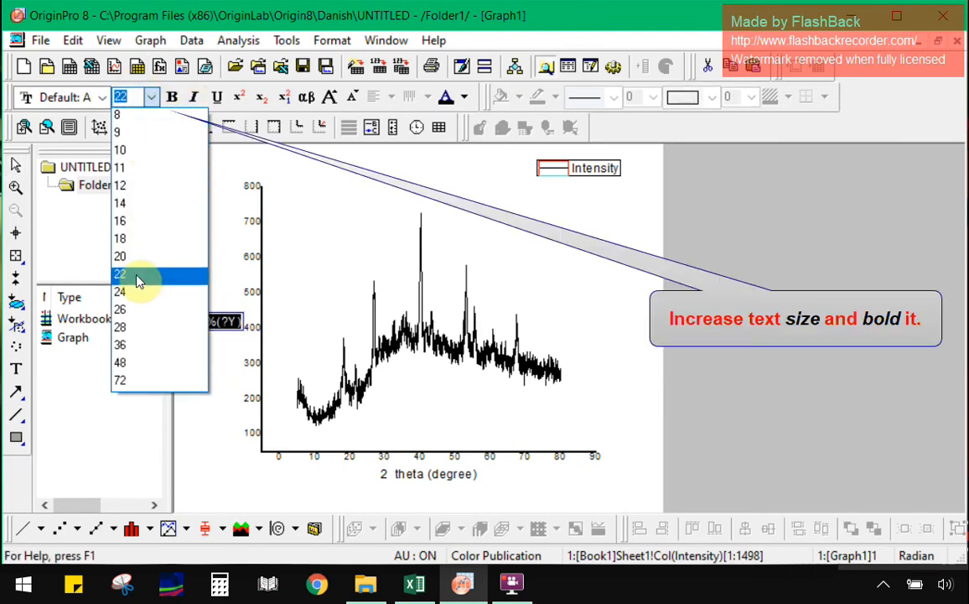
pyautogui.click(134, 290)
pyautogui.click(171, 96)
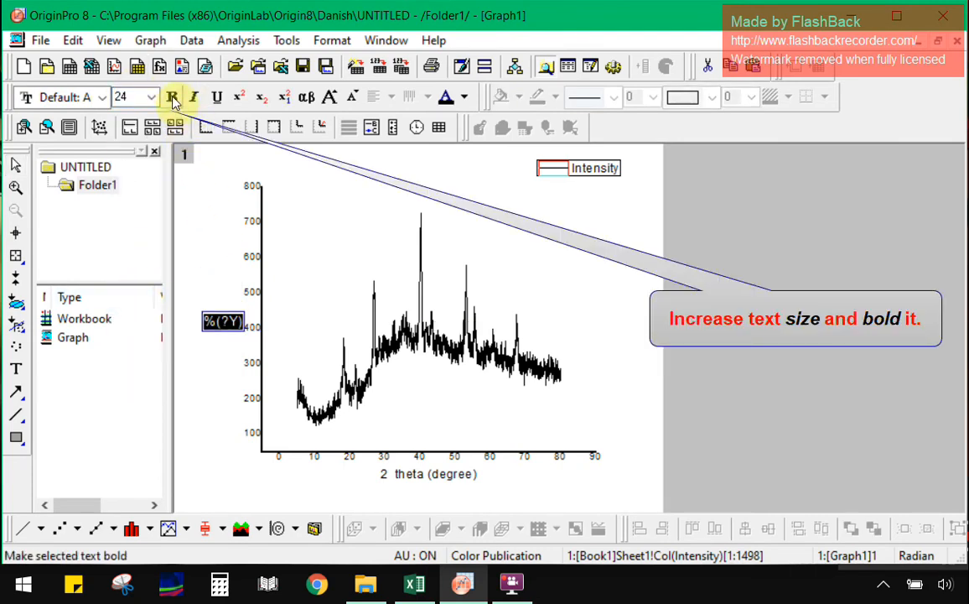
pyautogui.click(277, 306)
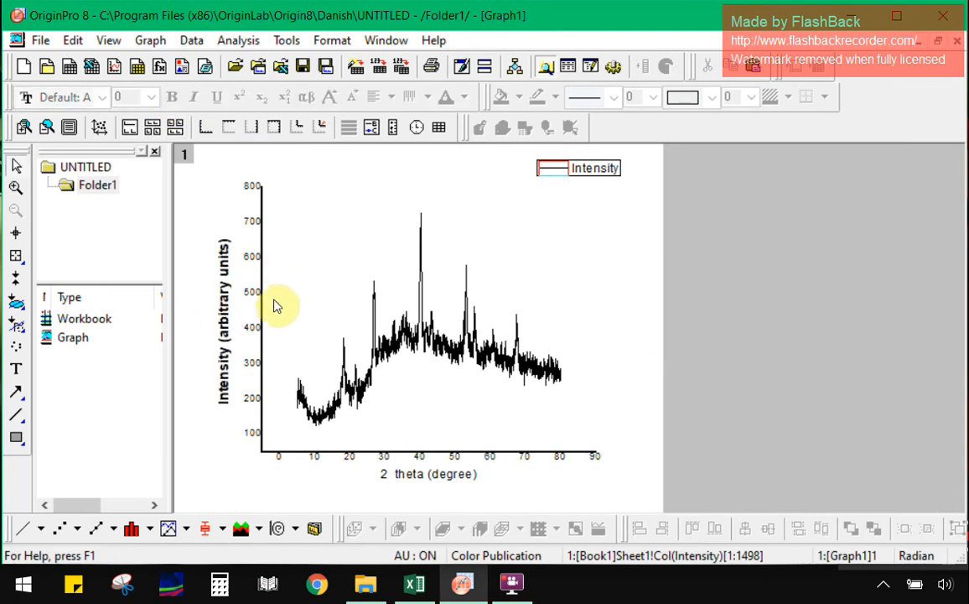
# Format the Y-axis tick labels as bold text at size 24.
pyautogui.doubleClick(251, 258)
pyautogui.click(152, 97)
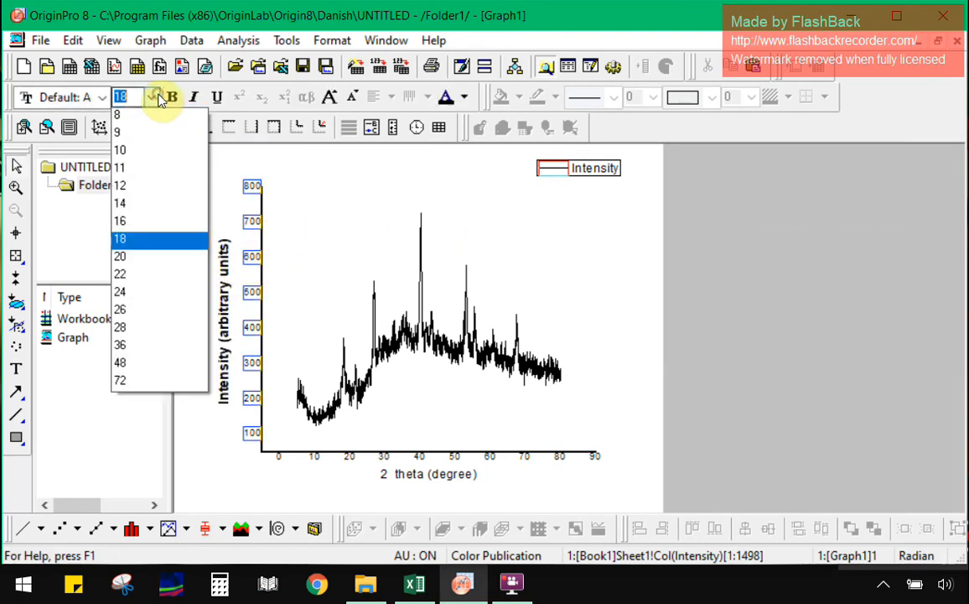
pyautogui.click(132, 293)
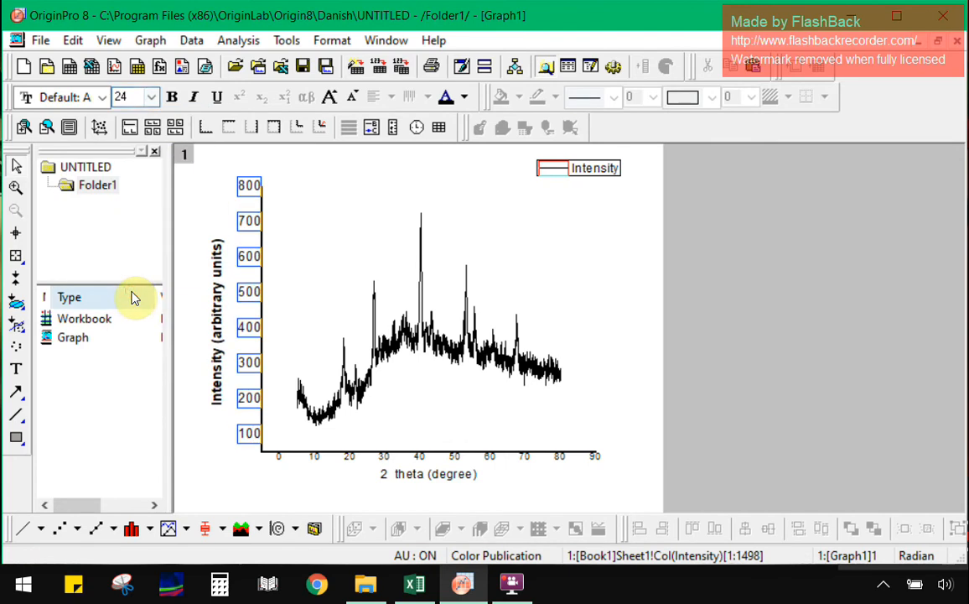
pyautogui.click(173, 98)
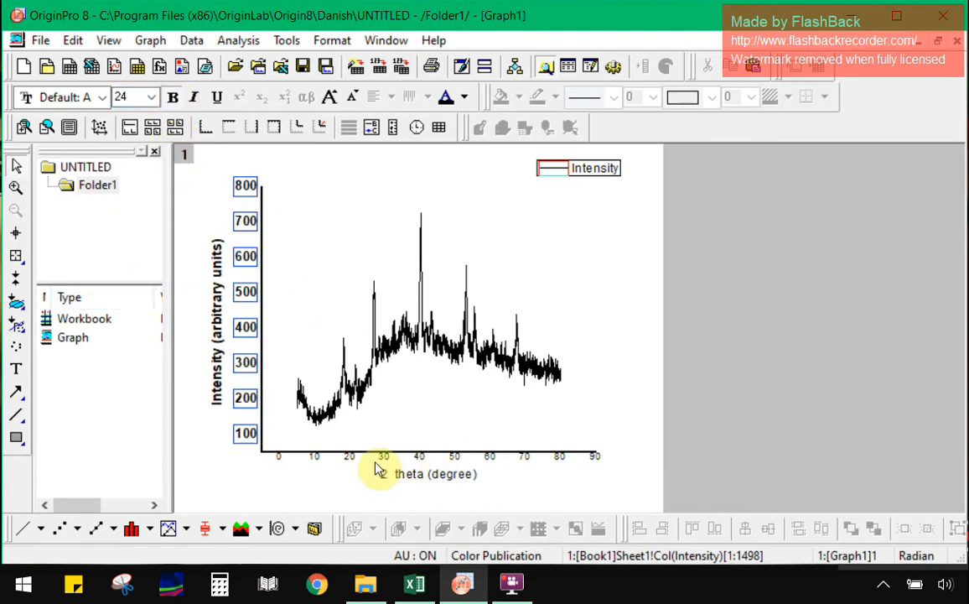
# Format the X-axis tick labels as bold text at size 24.
pyautogui.click(386, 457)
pyautogui.click(152, 97)
pyautogui.click(136, 275)
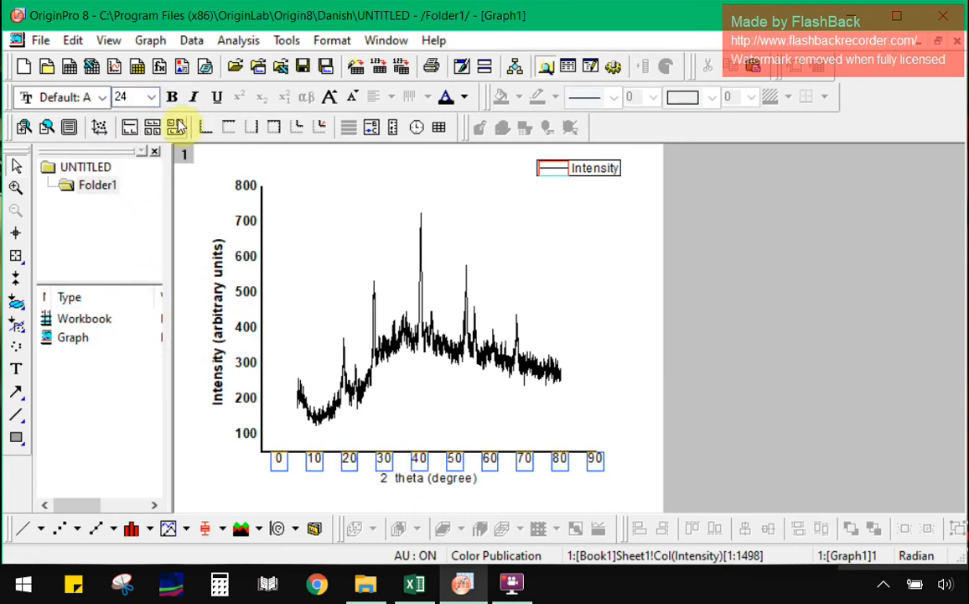
pyautogui.click(174, 98)
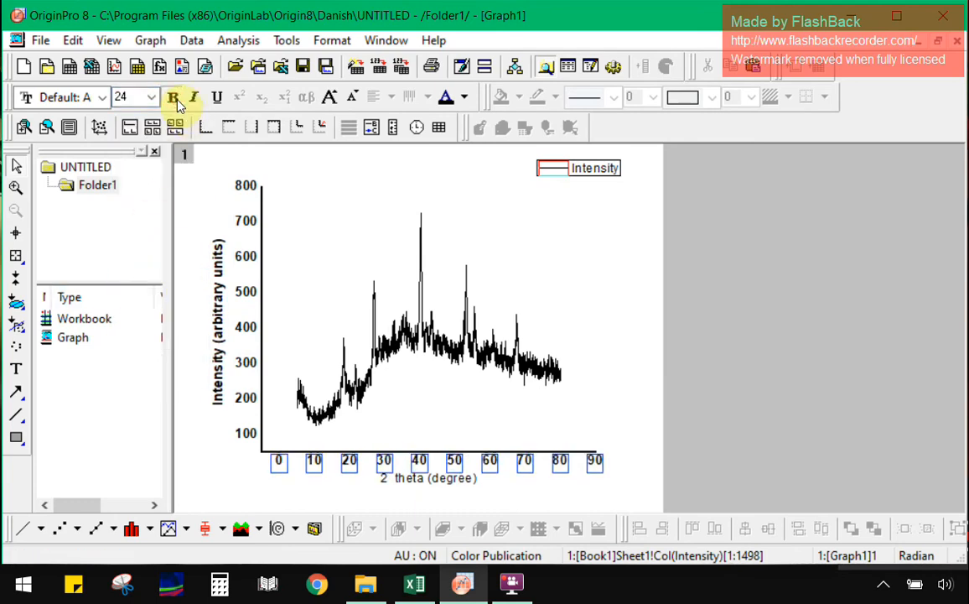
# Format the X-axis title "2 theta (degree)" as bold text at size 24.
pyautogui.click(408, 484)
pyautogui.doubleClick(408, 483)
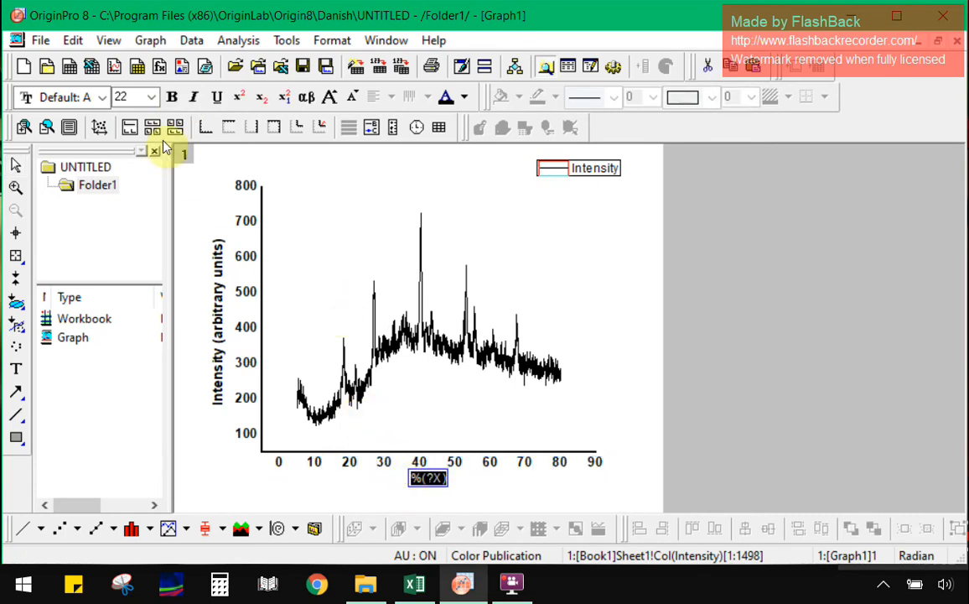
pyautogui.click(139, 96)
pyautogui.click(145, 292)
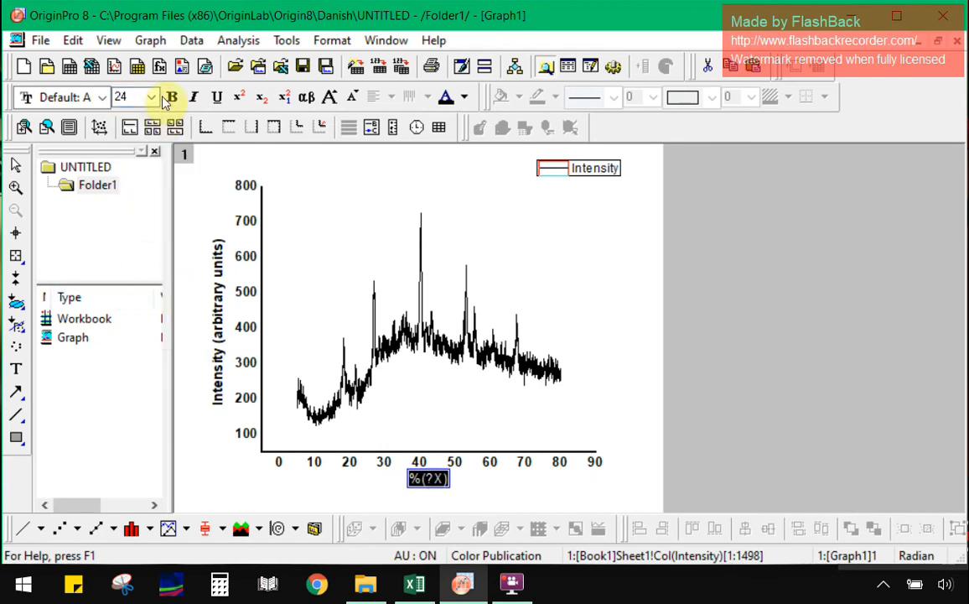
pyautogui.click(596, 384)
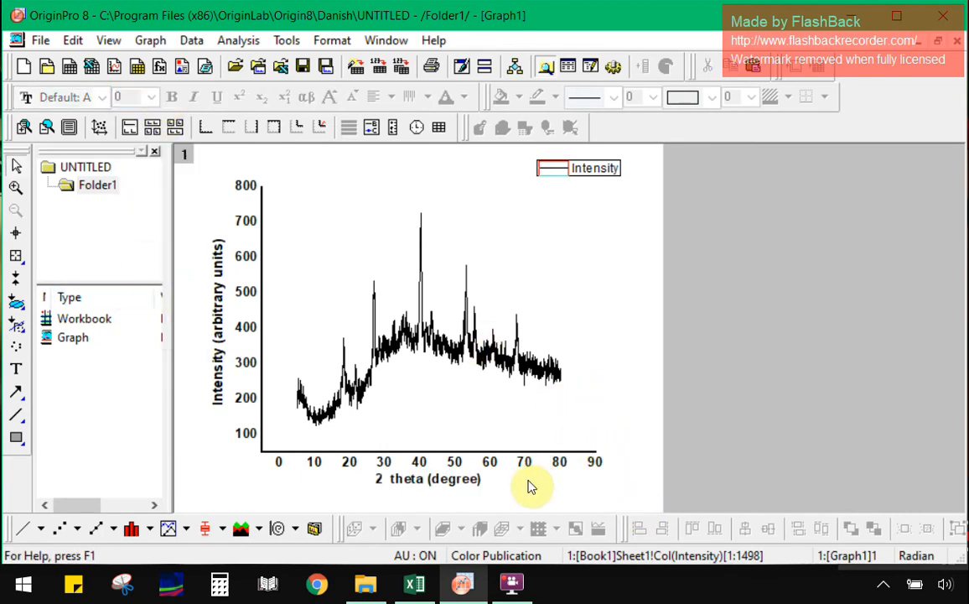
# Replace the graph's legend text with "XRD Plot".
pyautogui.click(593, 175)
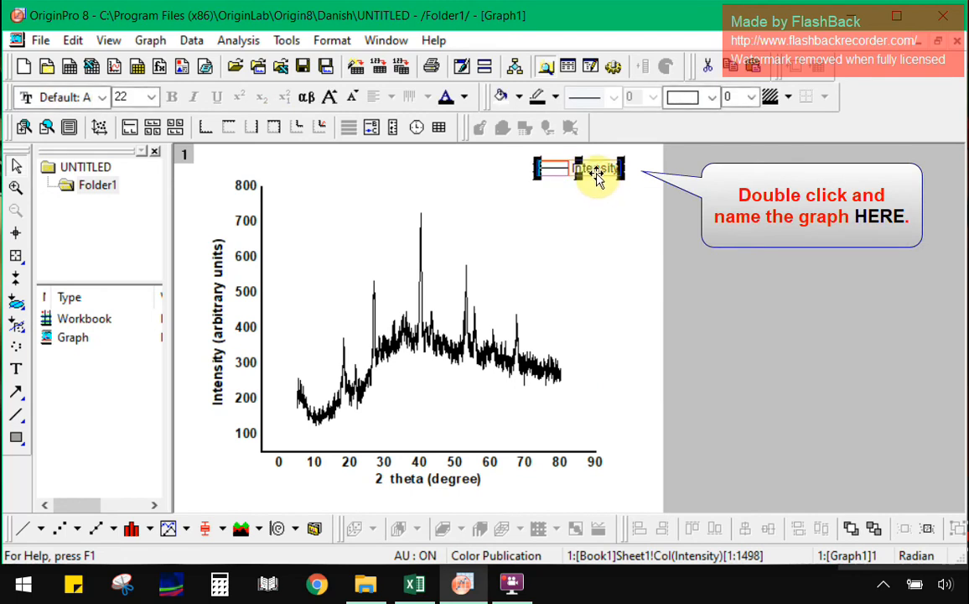
pyautogui.doubleClick(595, 172)
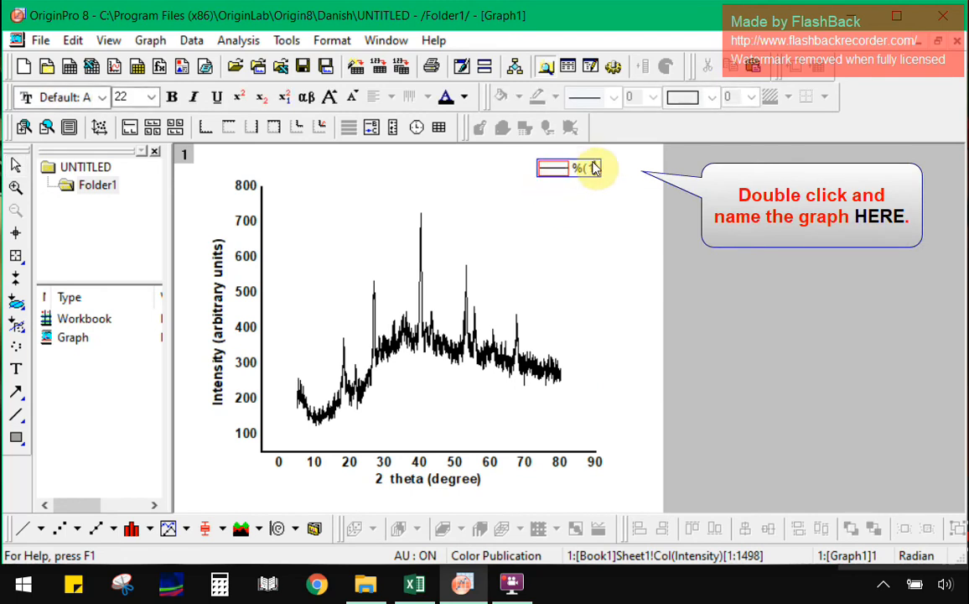
pyautogui.press('BackSpace')
pyautogui.press('BackSpace')
pyautogui.press('BackSpace')
pyautogui.press('BackSpace')
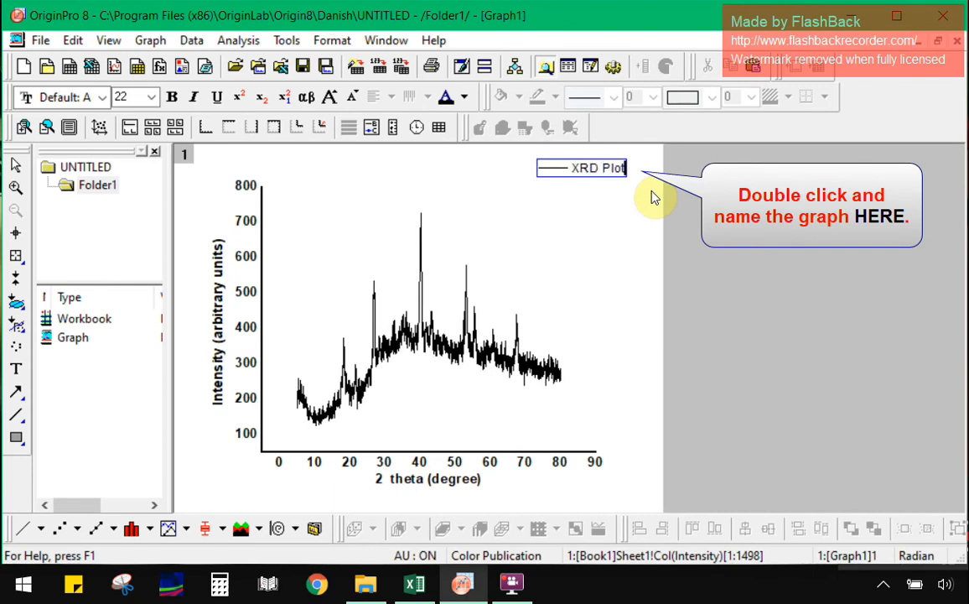
pyautogui.click(591, 232)
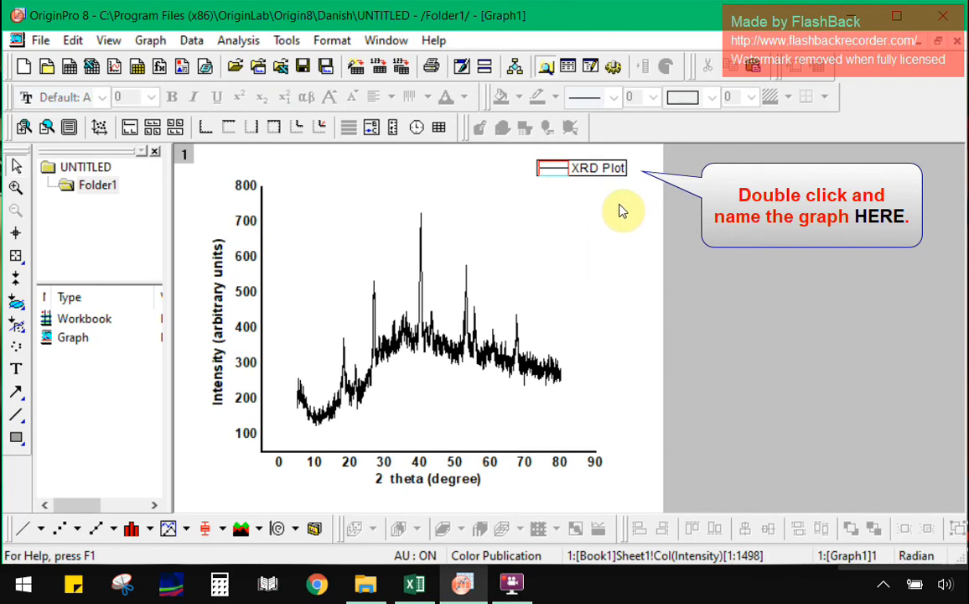
# Format the "XRD Plot" legend text as bold at size 24.
pyautogui.click(595, 169)
pyautogui.doubleClick(594, 170)
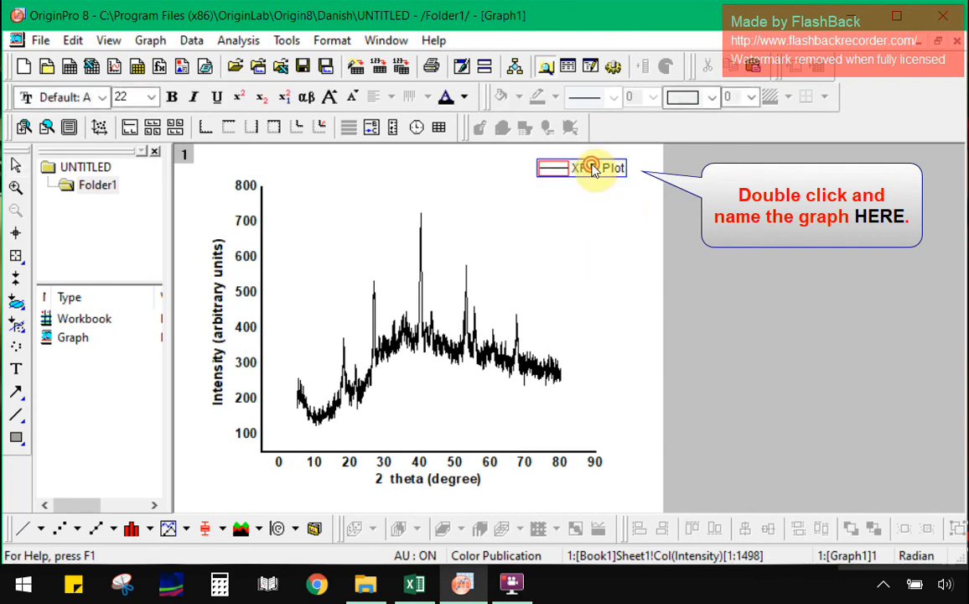
pyautogui.doubleClick(594, 172)
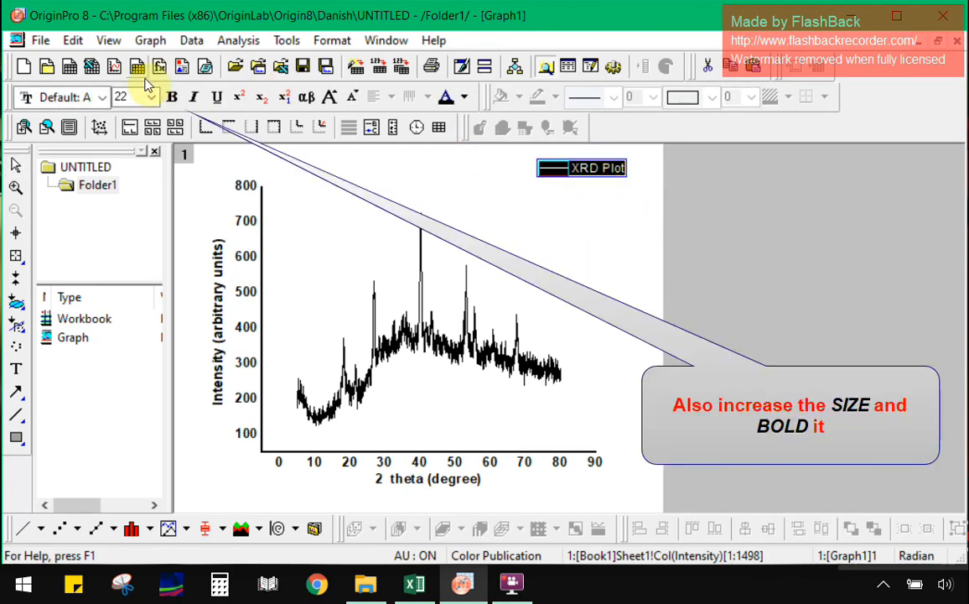
pyautogui.click(151, 98)
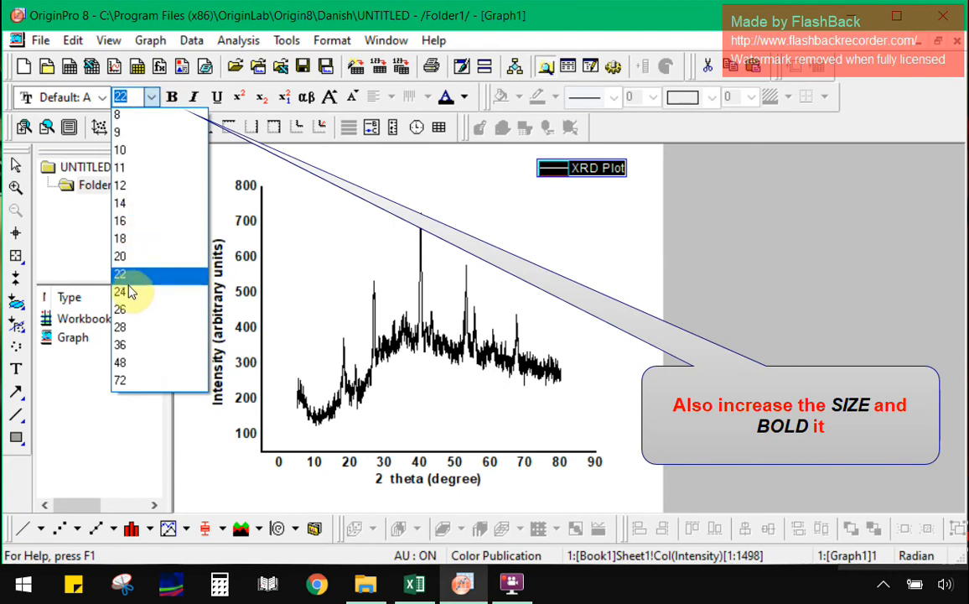
pyautogui.click(130, 285)
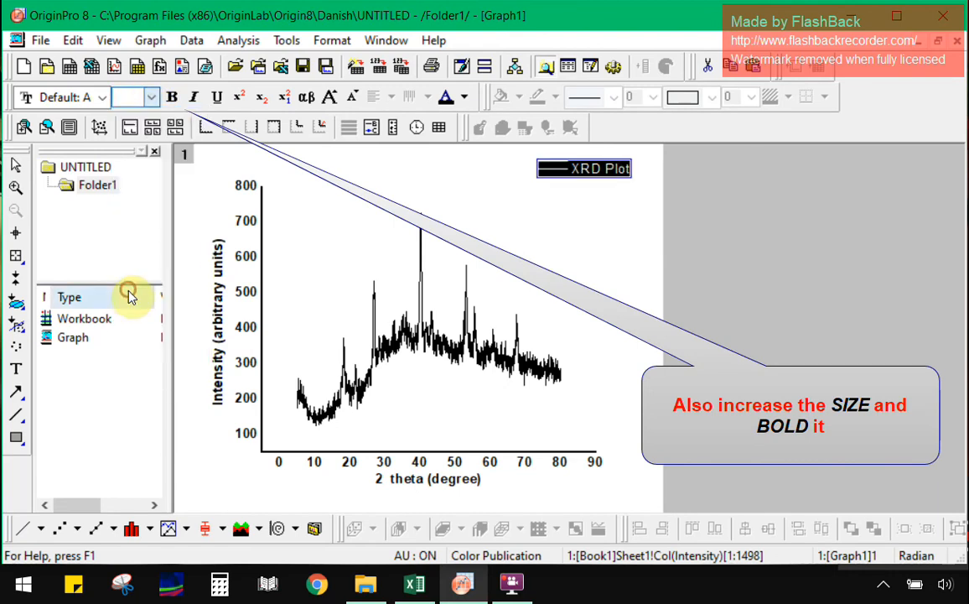
pyautogui.click(174, 97)
pyautogui.click(590, 302)
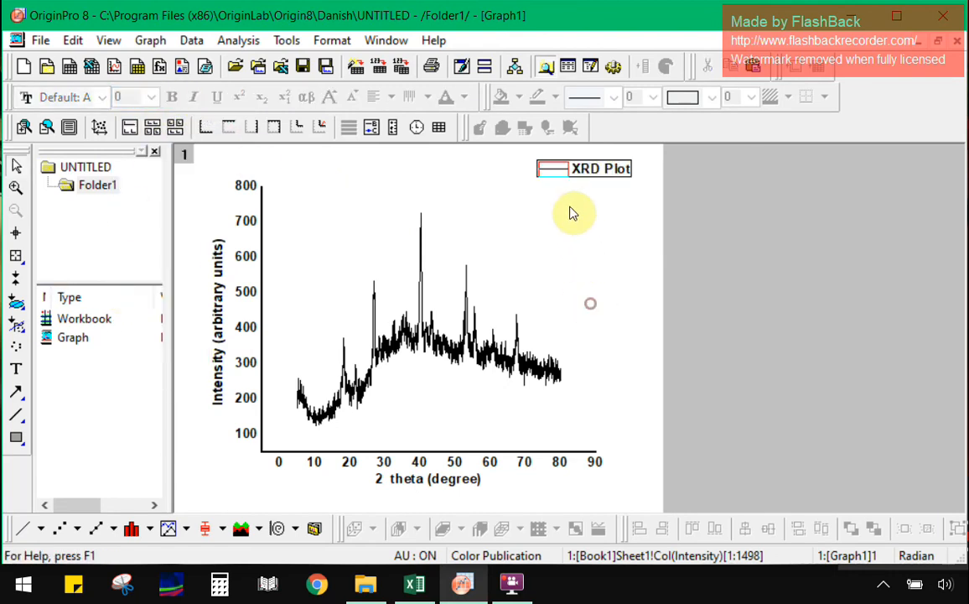
# Move the "XRD Plot" legend inside the upper-right corner of the plot area.
pyautogui.click(600, 170)
pyautogui.moveTo(601, 171); pyautogui.dragTo(554, 199)
pyautogui.click(560, 272)
pyautogui.click(567, 199)
pyautogui.click(541, 274)
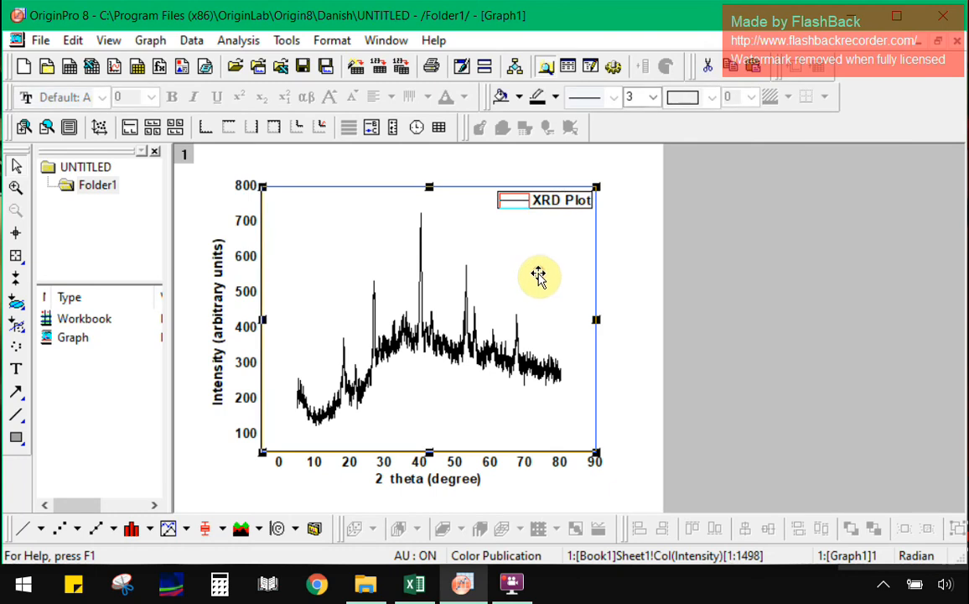
pyautogui.click(662, 292)
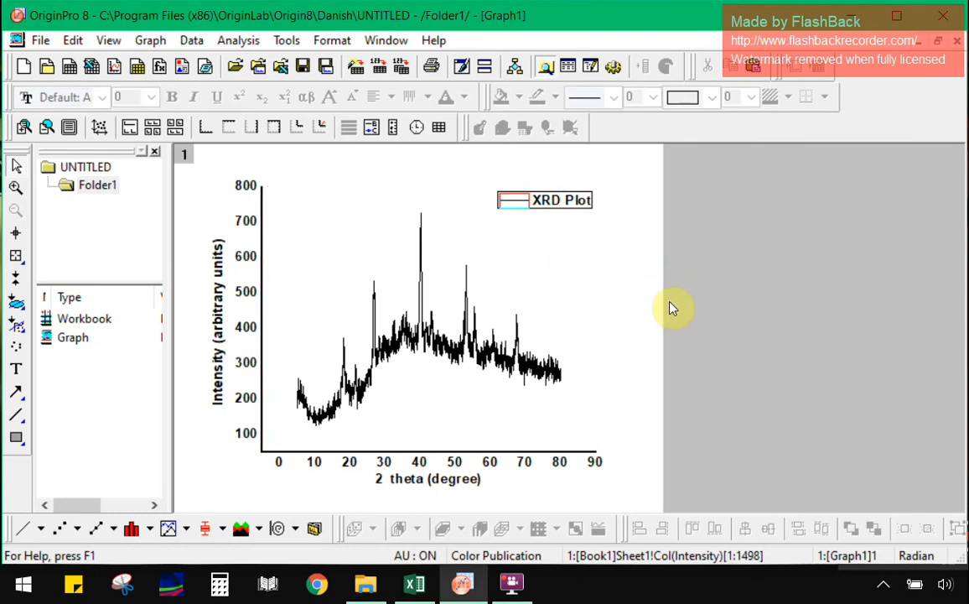
# Set the line thickness of the XRD curve to 3.
pyautogui.click(430, 335)
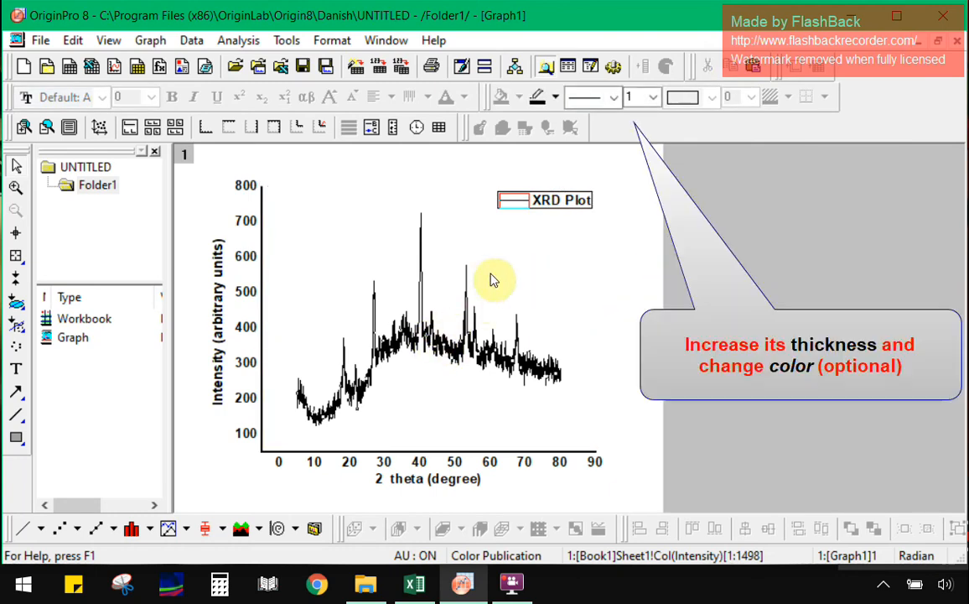
pyautogui.click(656, 97)
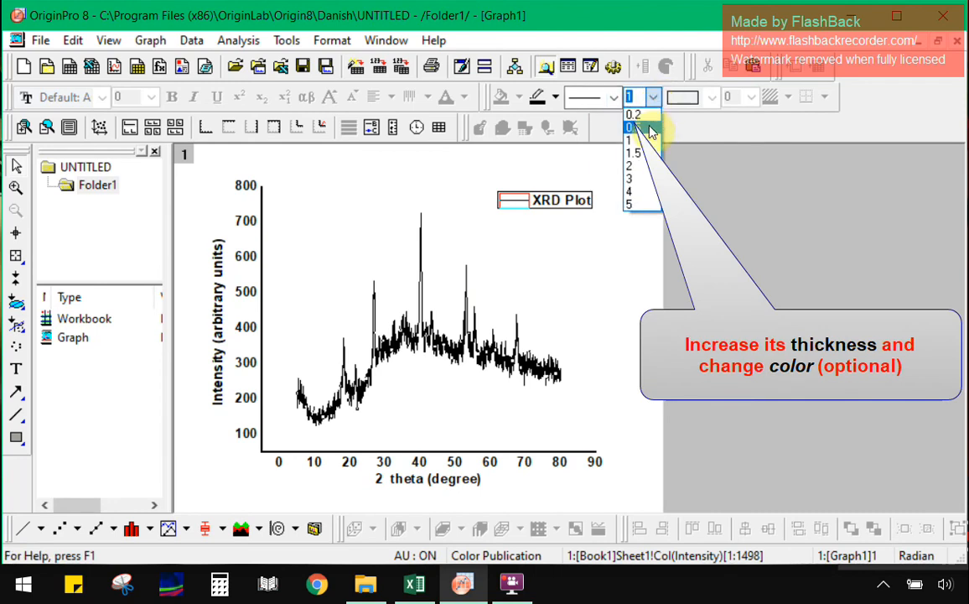
pyautogui.click(636, 178)
# Try red, blue and green as the line color of the XRD curve.
pyautogui.click(557, 97)
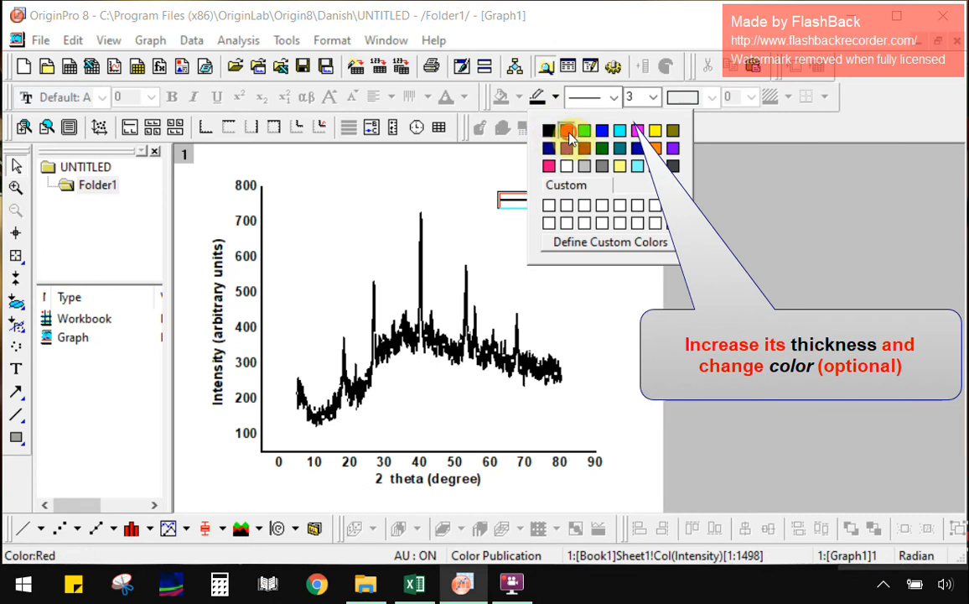
pyautogui.click(567, 131)
pyautogui.click(556, 99)
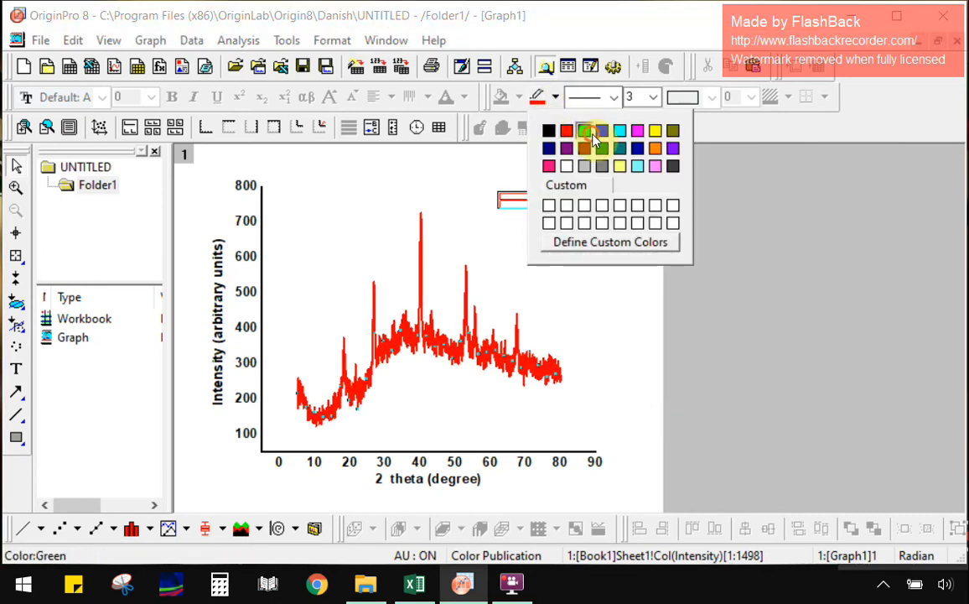
pyautogui.click(600, 130)
pyautogui.click(555, 98)
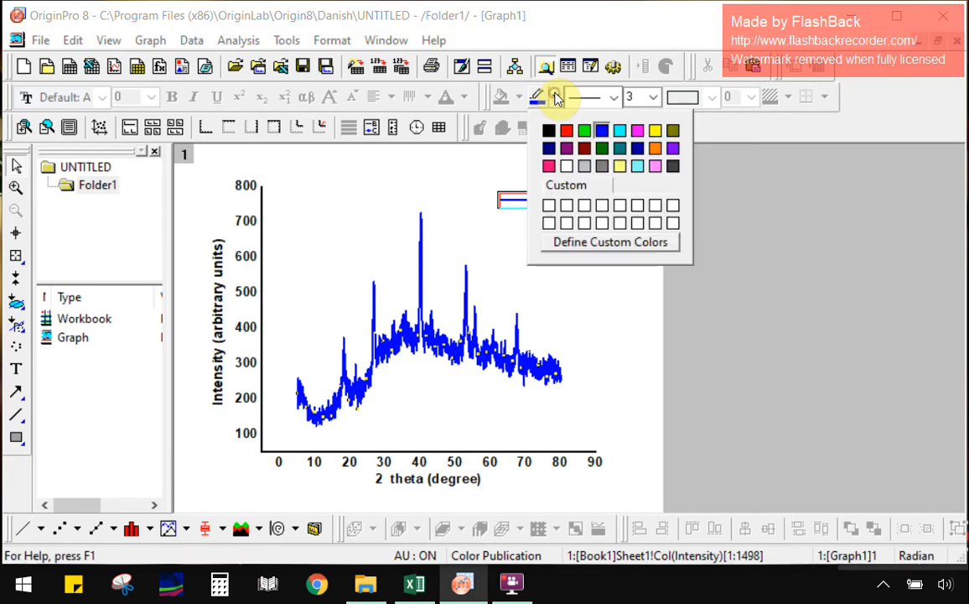
pyautogui.click(586, 131)
# Set the line color of the XRD curve to blue.
pyautogui.click(556, 98)
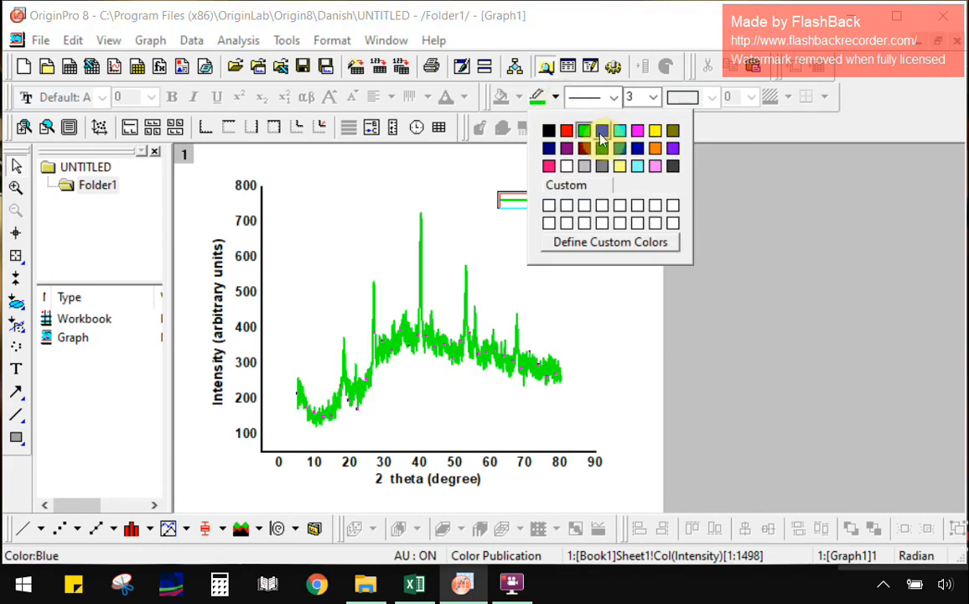
pyautogui.click(601, 130)
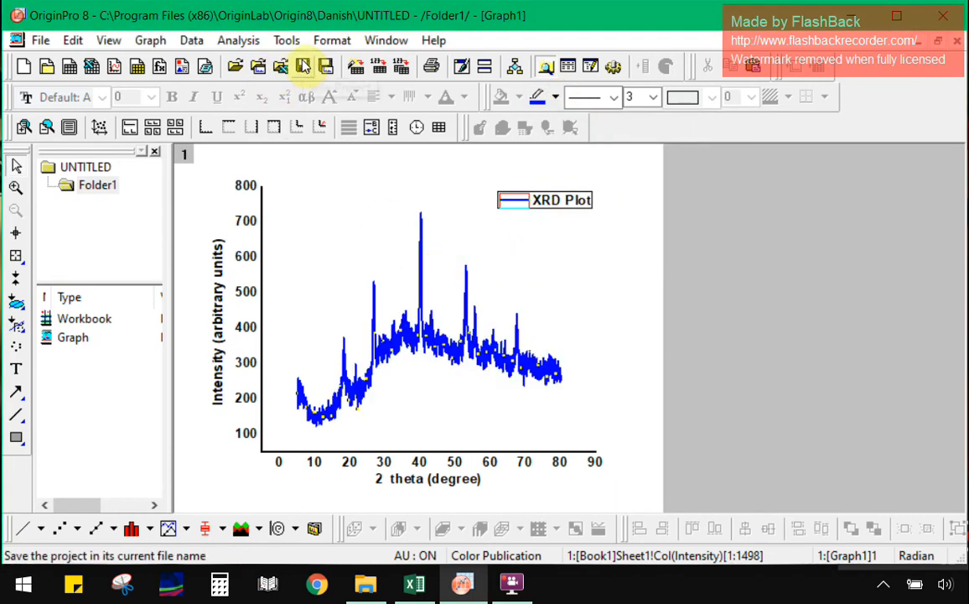
# Set the X-axis scale to start from 0 and apply the change.
pyautogui.doubleClick(281, 464)
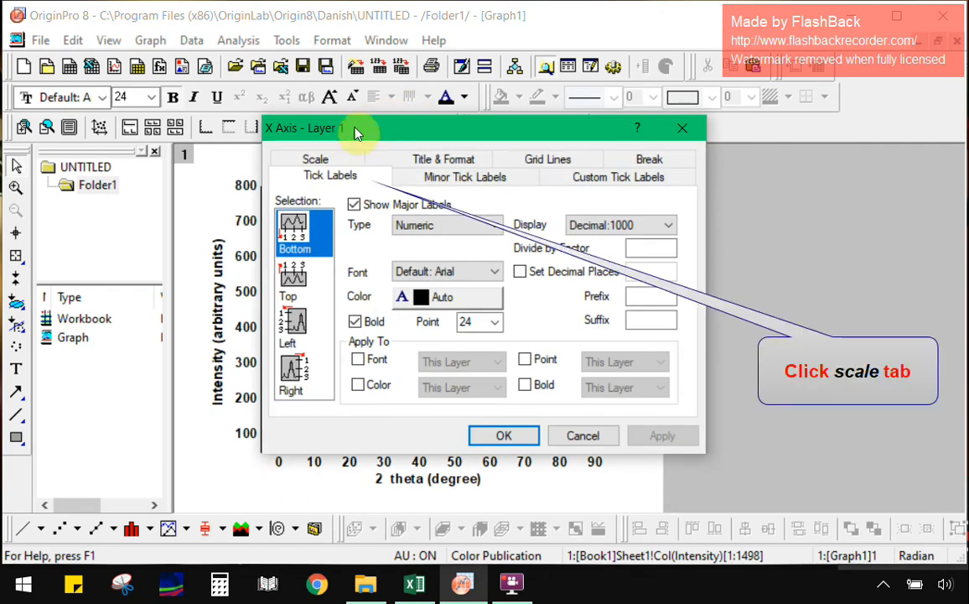
pyautogui.click(329, 160)
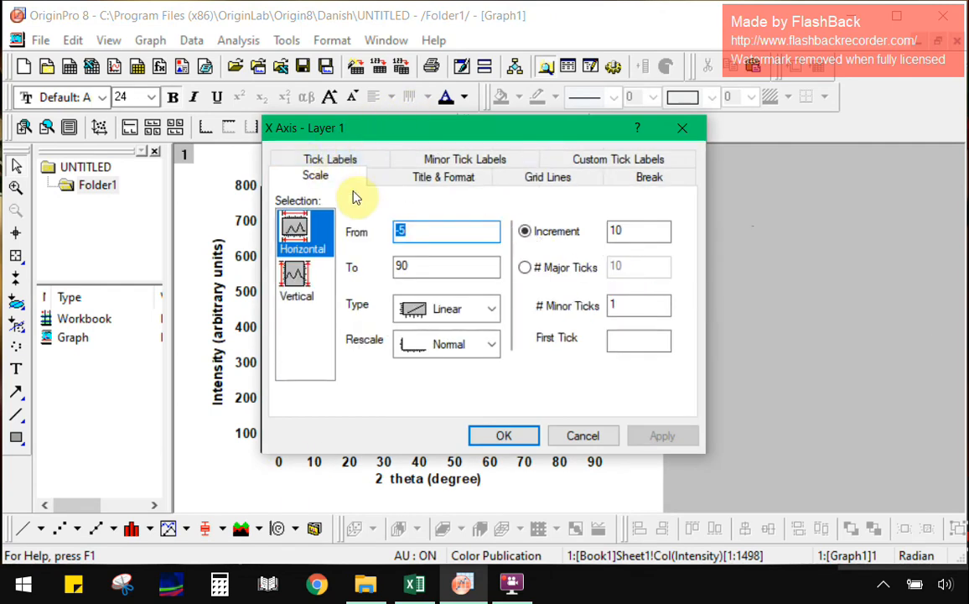
pyautogui.doubleClick(430, 233)
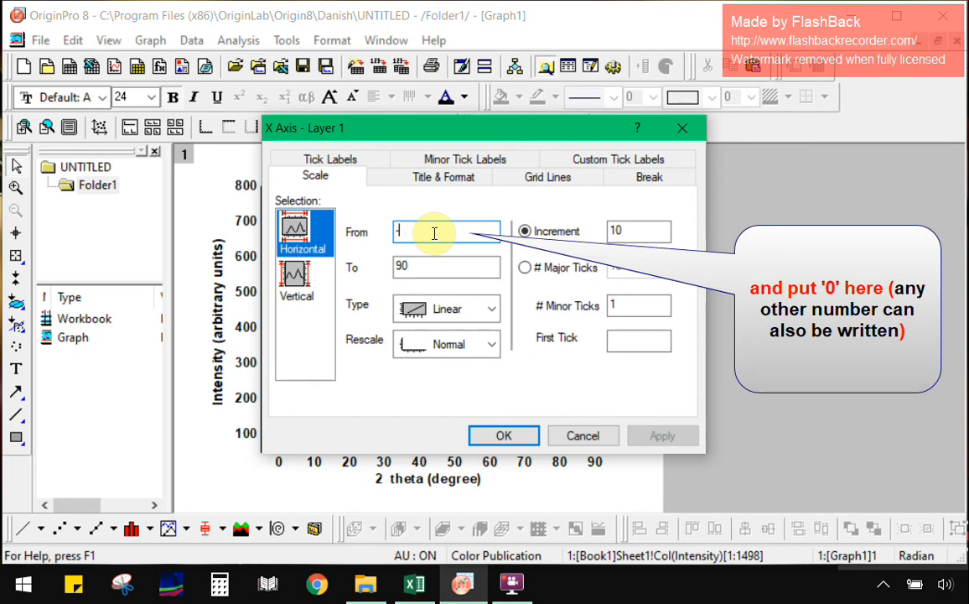
pyautogui.press('BackSpace')
pyautogui.write('0')
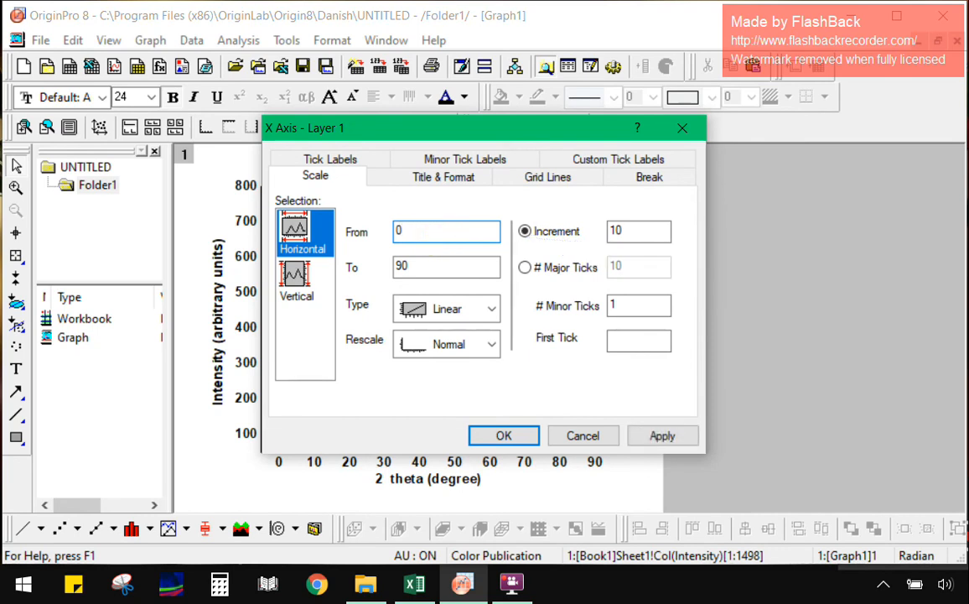
pyautogui.click(653, 434)
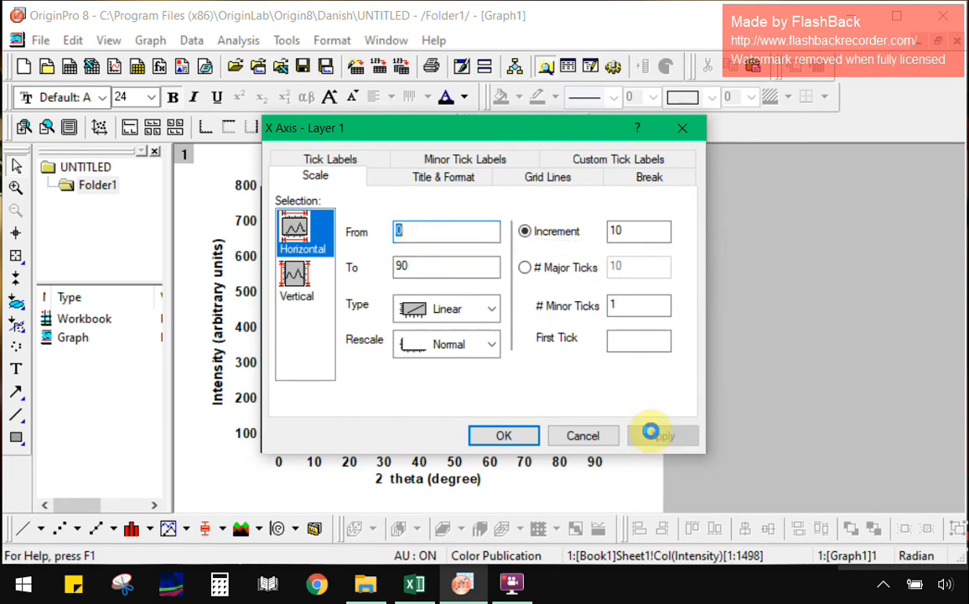
pyautogui.click(504, 435)
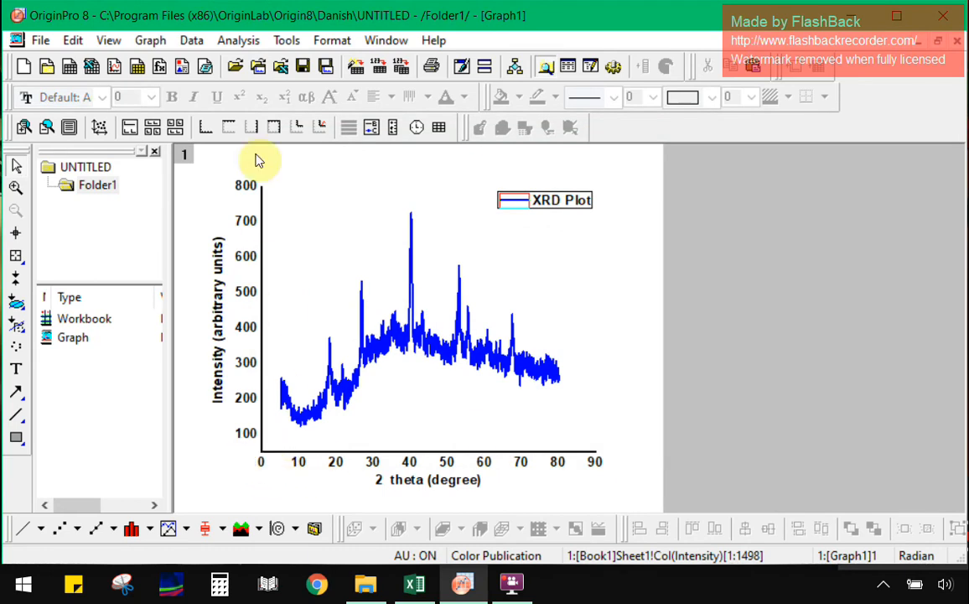
pyautogui.click(253, 44)
pyautogui.click(253, 44)
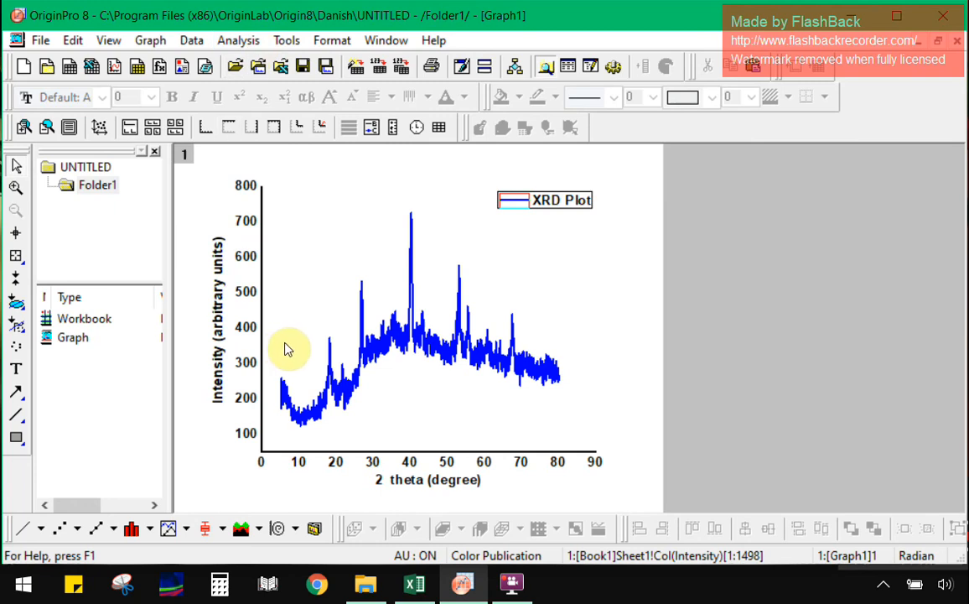
# Save the project in the XRD folder under the file name "XRD Plot".
pyautogui.click(32, 41)
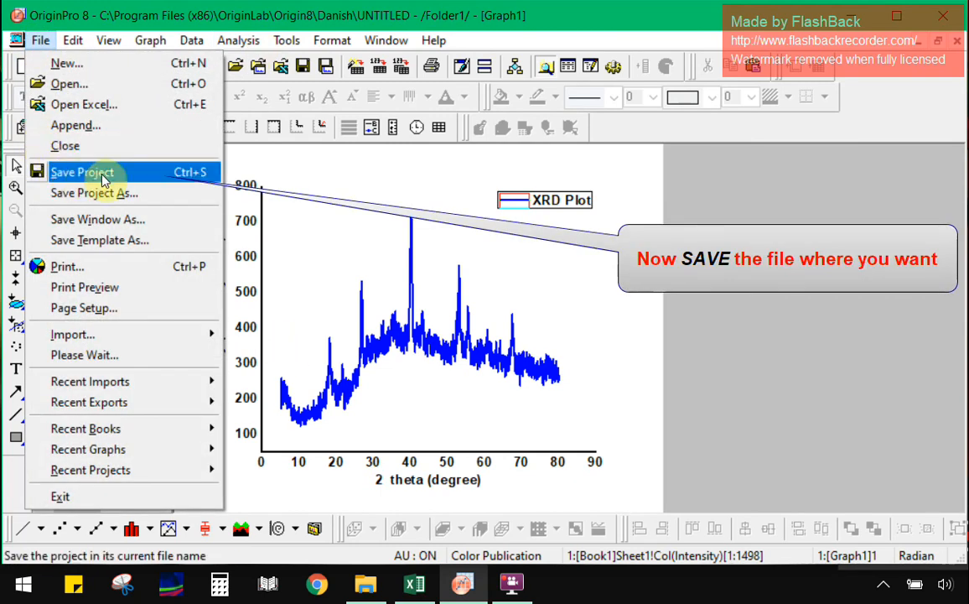
pyautogui.click(140, 179)
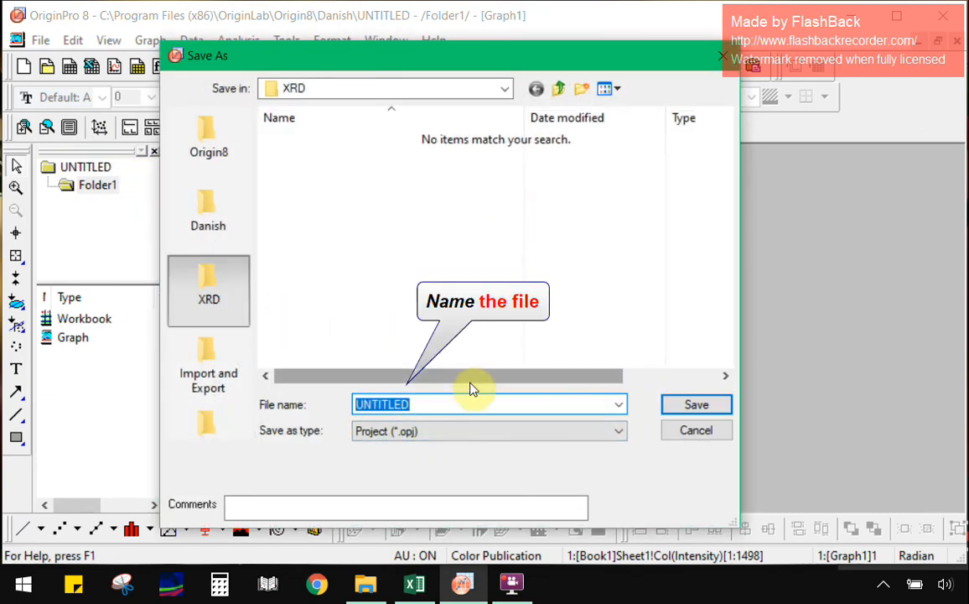
pyautogui.click(466, 404)
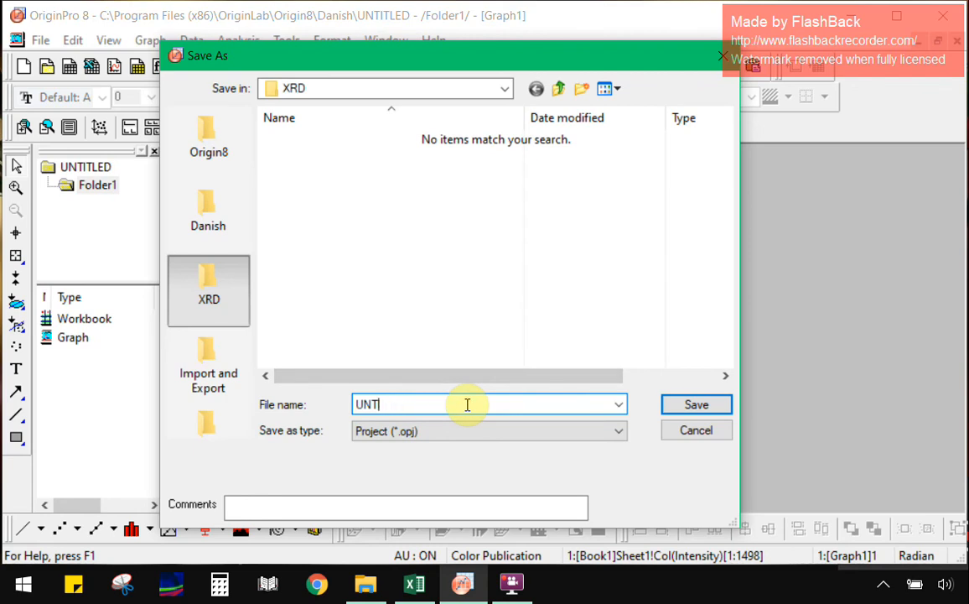
pyautogui.write('XRD Plot')
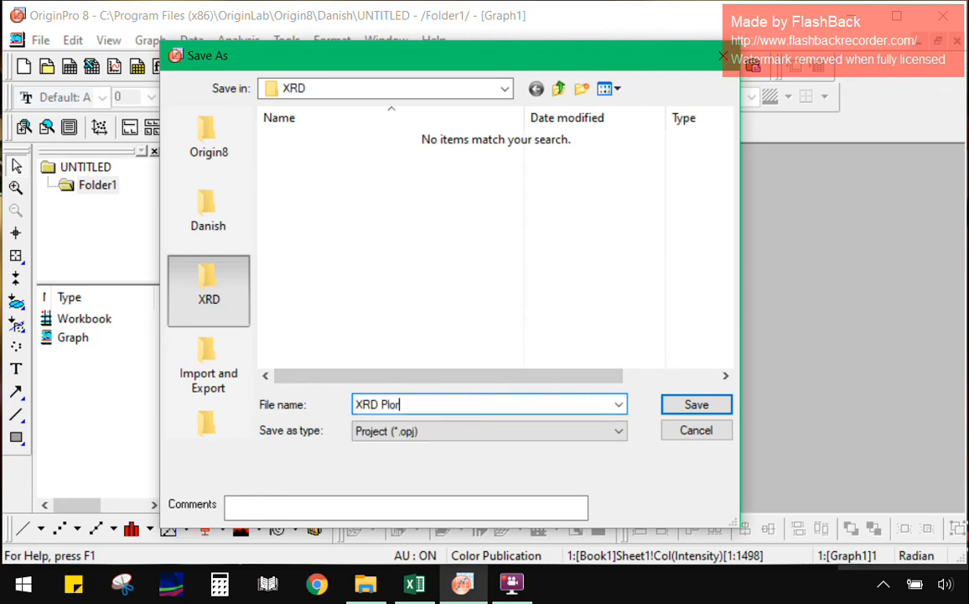
pyautogui.click(693, 404)
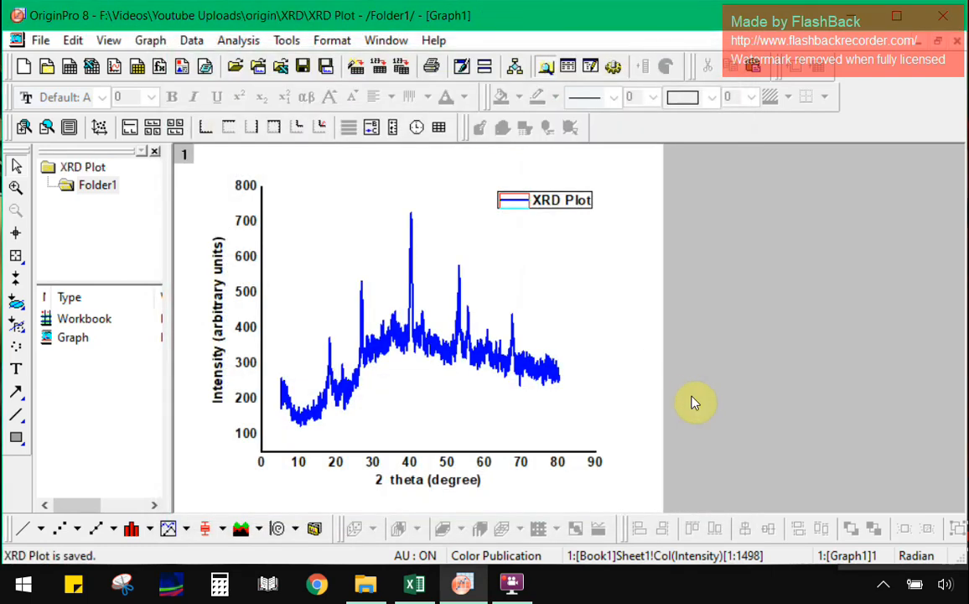
# Export the finished XRD graph to a graphics file.
pyautogui.click(45, 42)
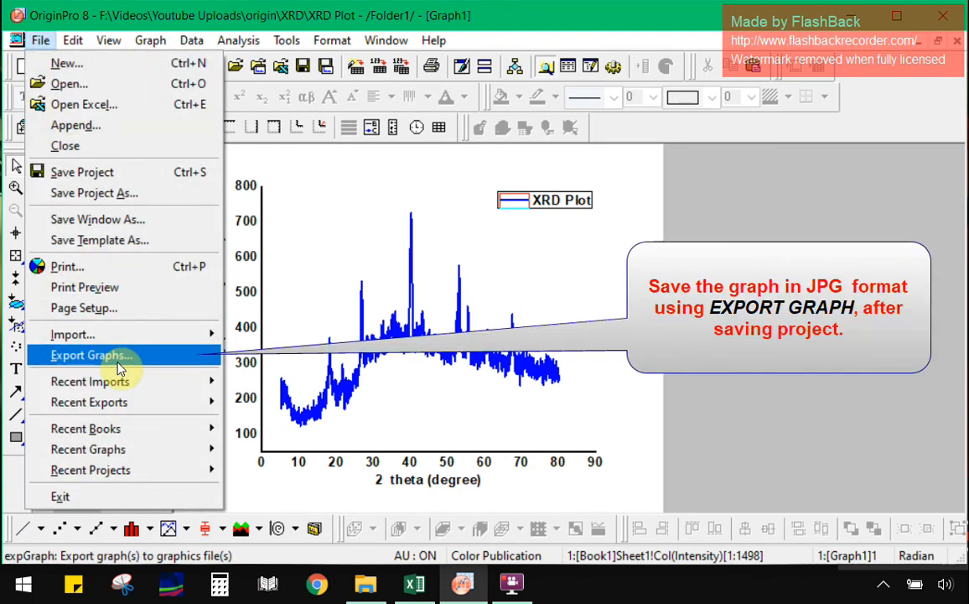